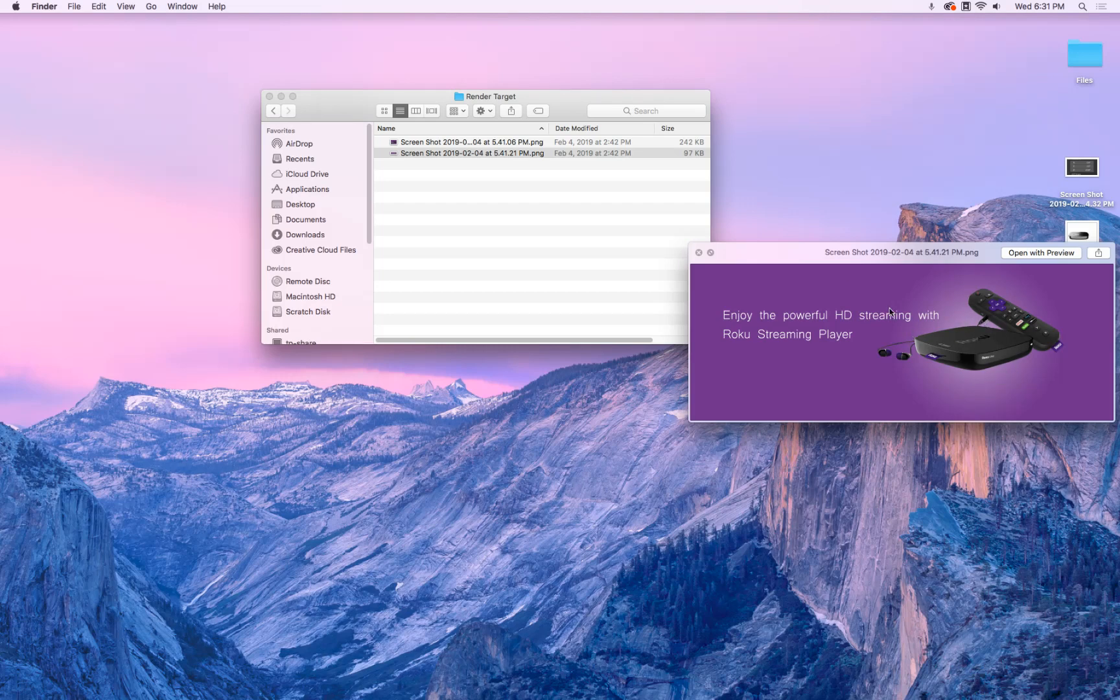
# In Roku 2.blend, show Base, switch to Cycles, hide Remote from viewports, and return to Solid shading
pyautogui.moveTo(584, 695)
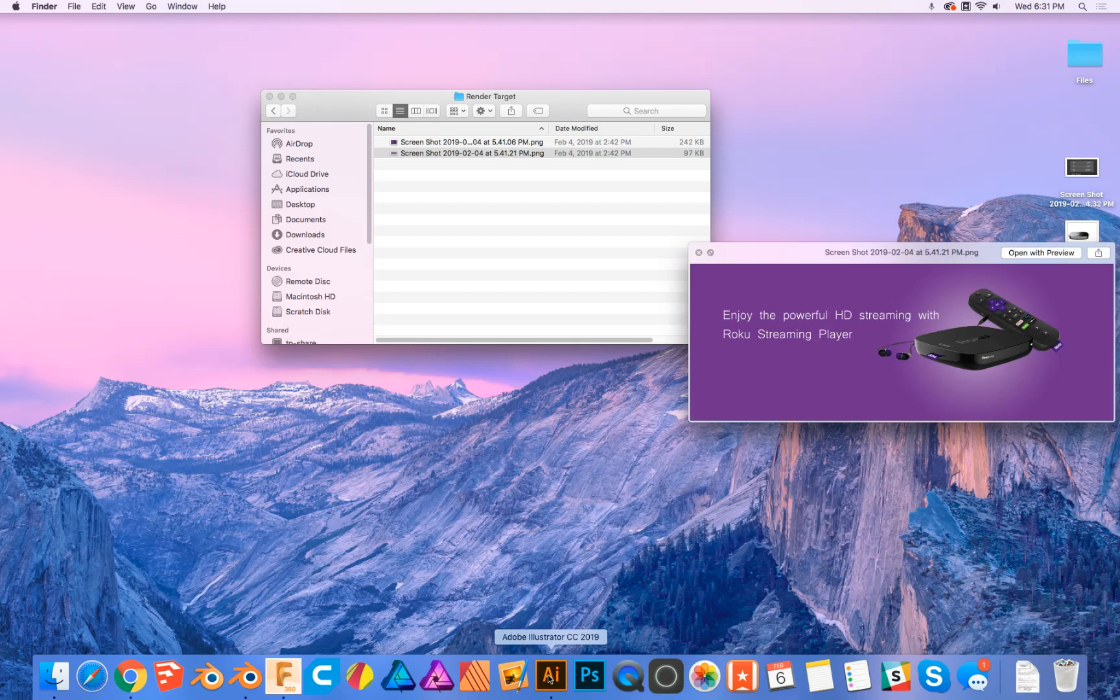
pyautogui.click(250, 679)
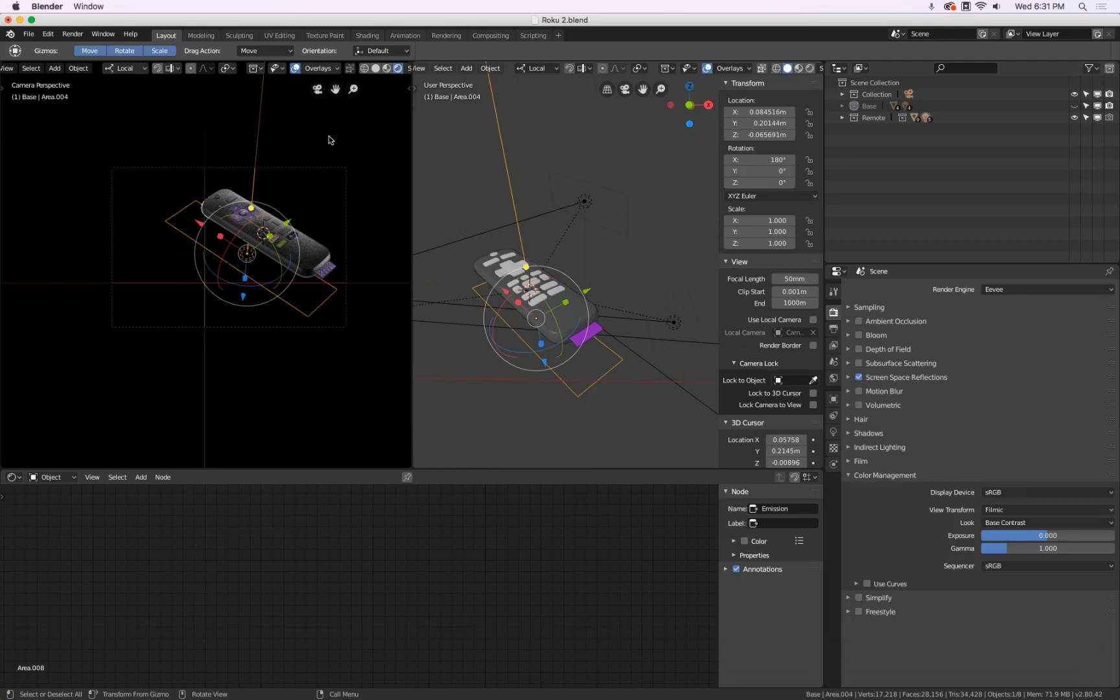
pyautogui.click(1074, 107)
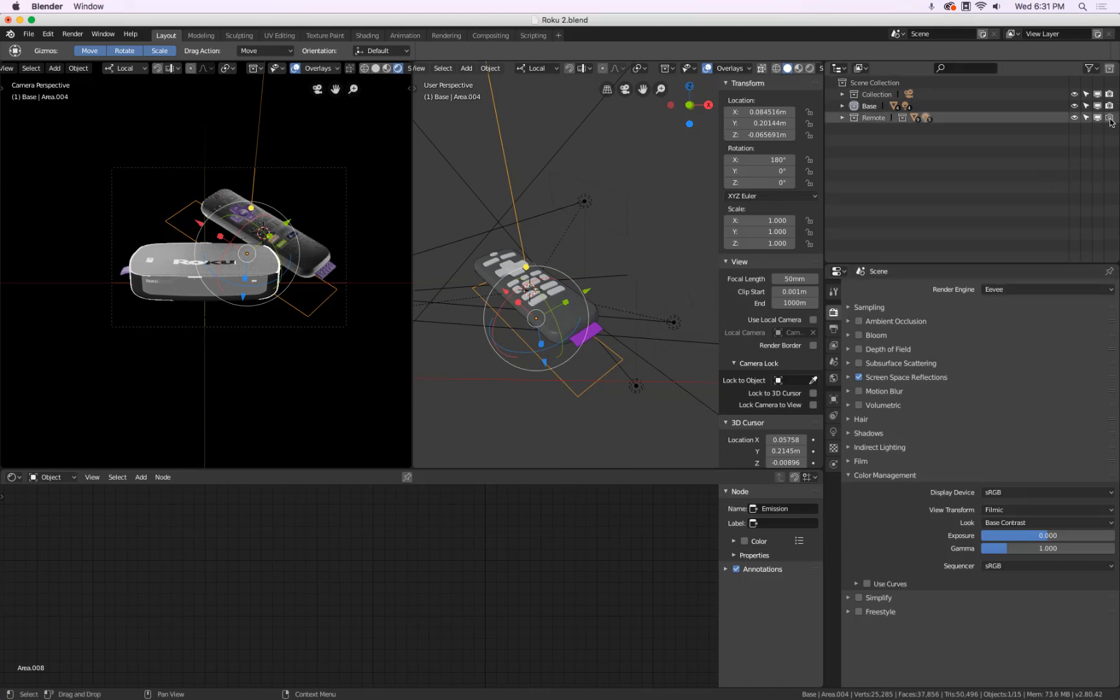
pyautogui.click(1022, 288)
pyautogui.click(1027, 246)
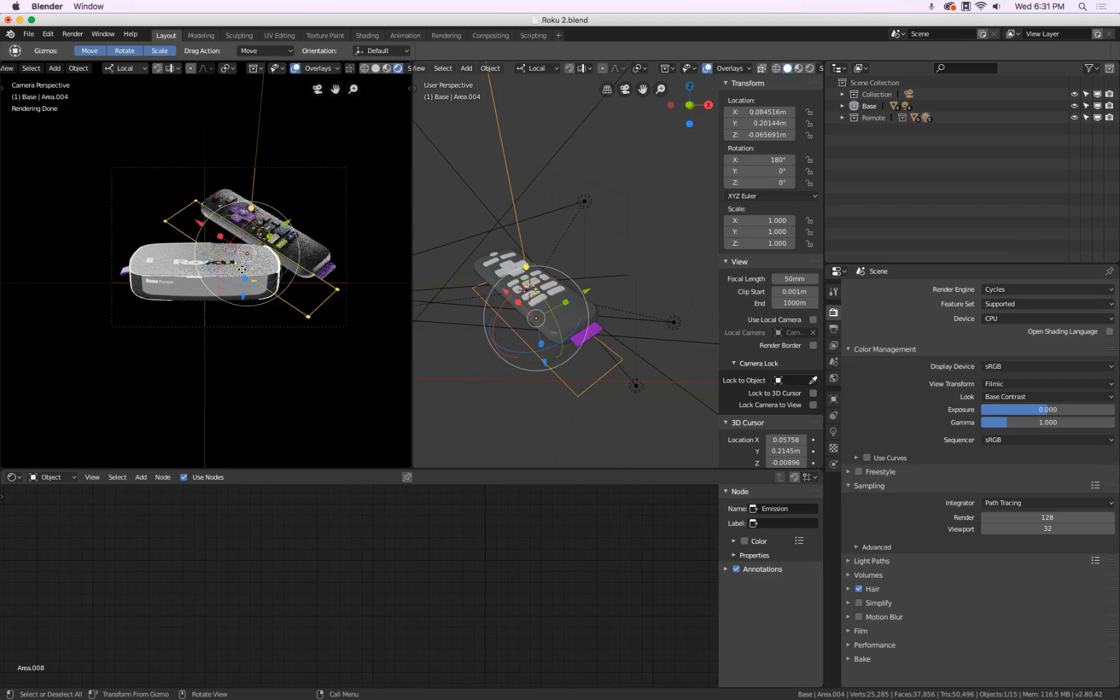
pyautogui.click(1098, 118)
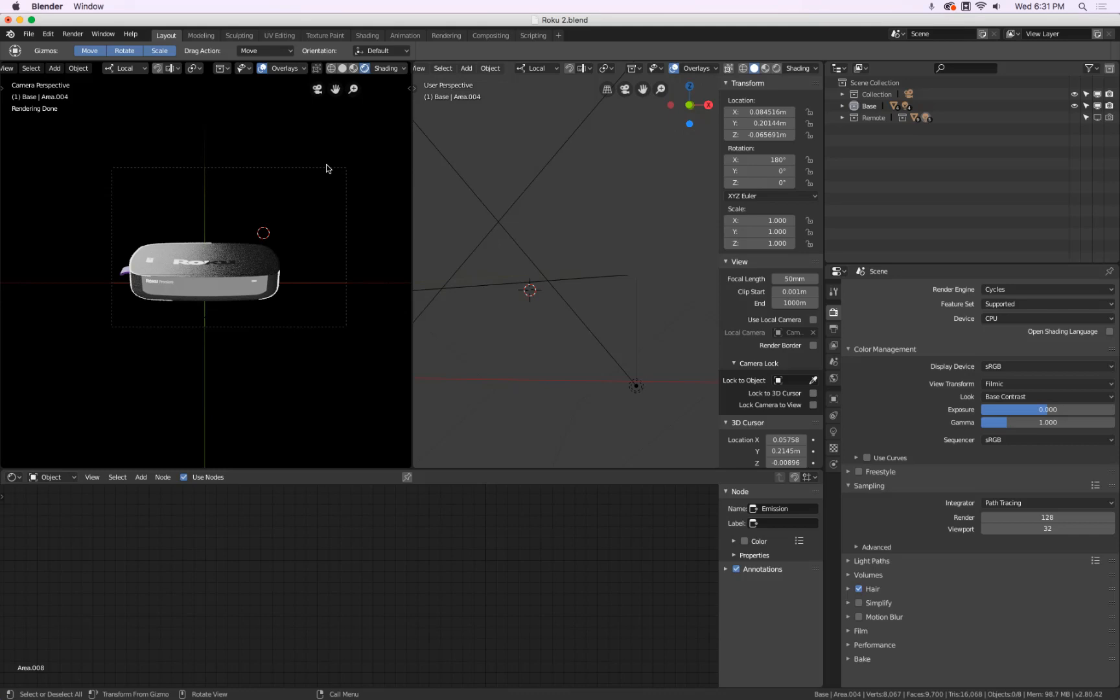
pyautogui.click(343, 68)
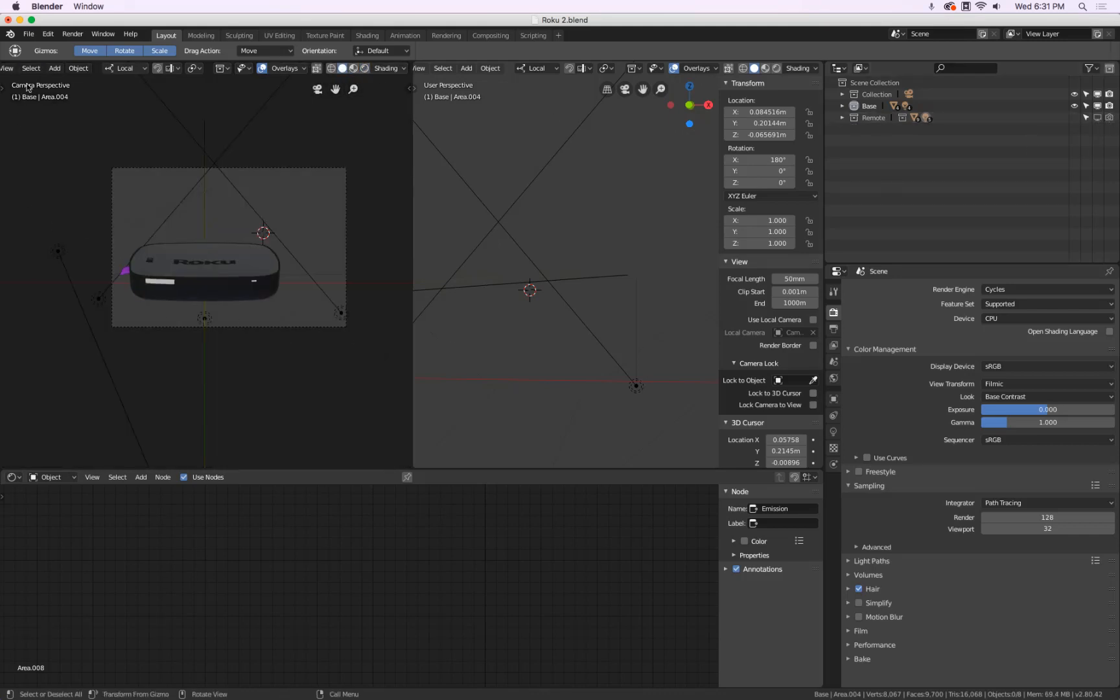
# Set the output resolution scale to 150%
pyautogui.click(834, 329)
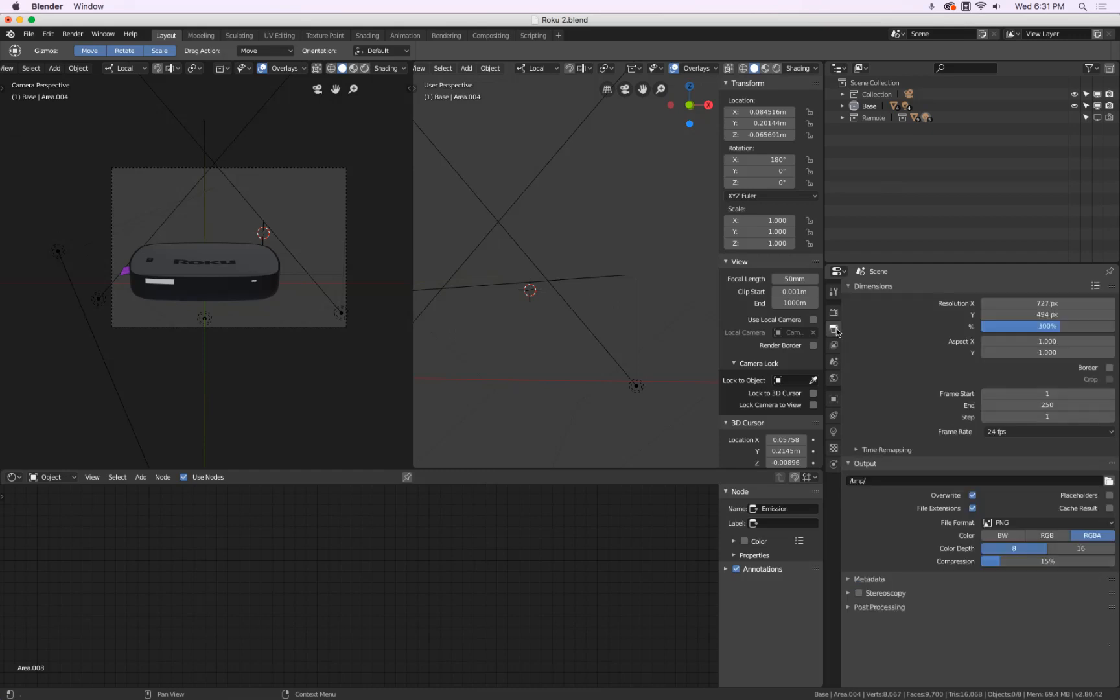
pyautogui.click(1078, 328)
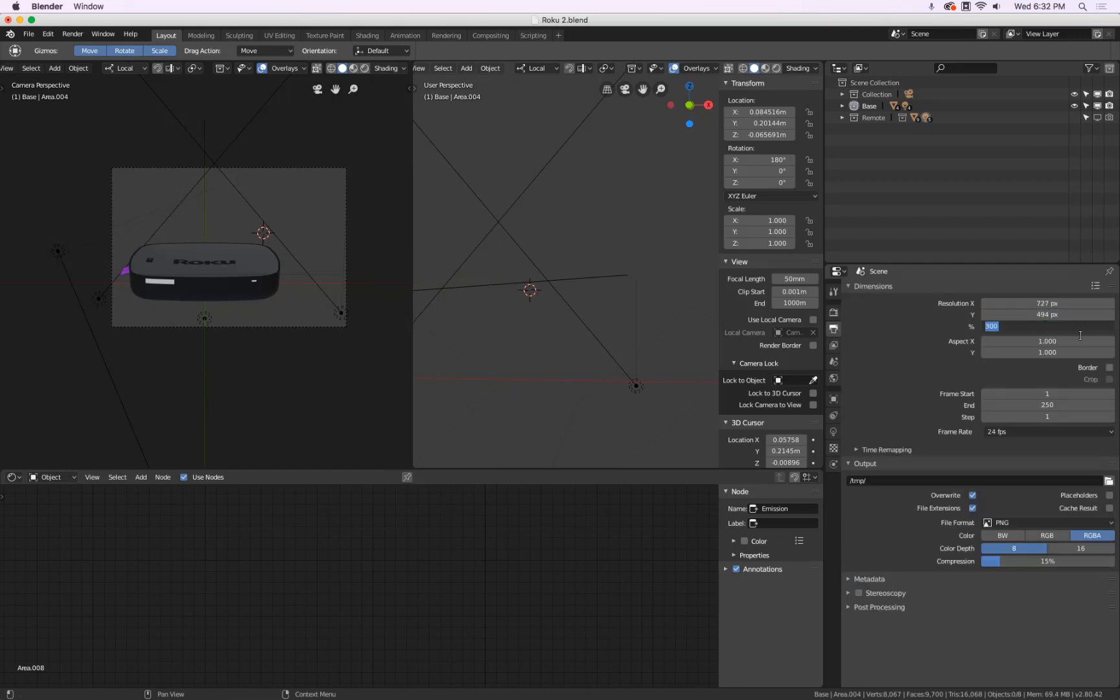
pyautogui.write('150')
pyautogui.press('Return')
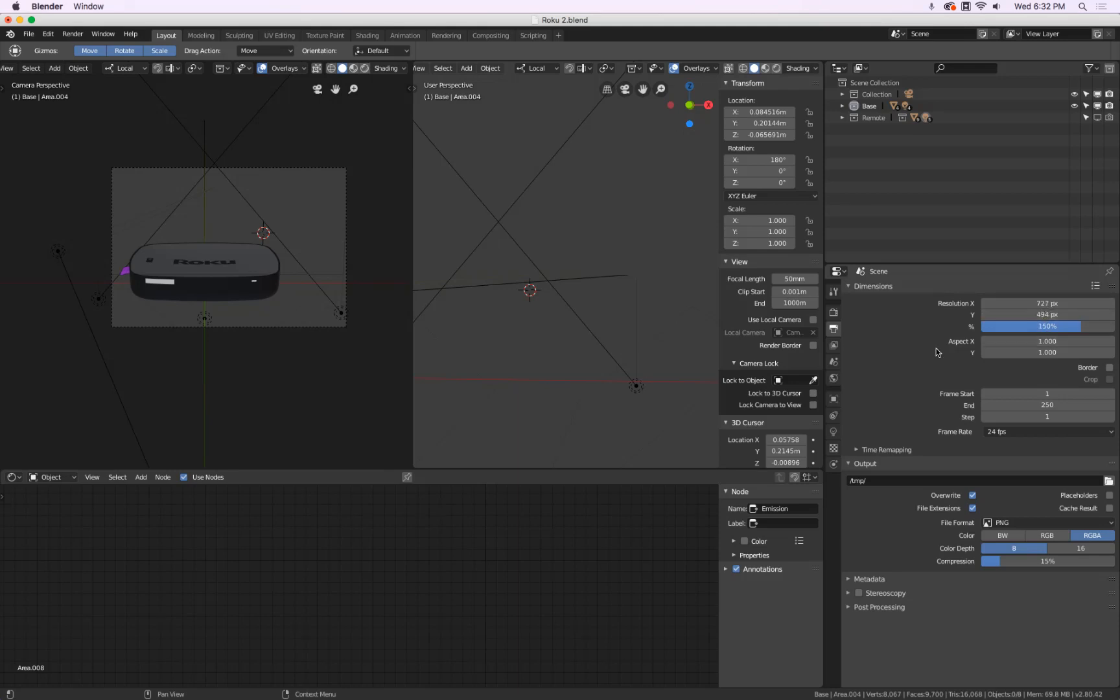
# Preview the rendered view and set the colour management Look to High Contrast
pyautogui.click(835, 313)
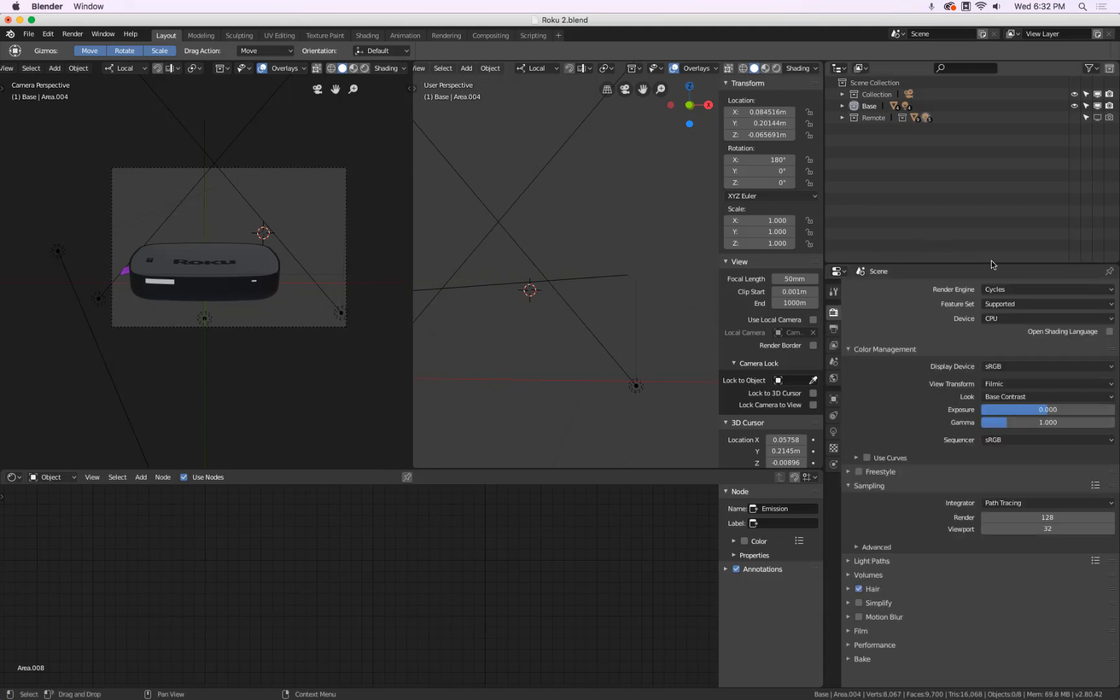
pyautogui.click(365, 69)
pyautogui.click(1032, 395)
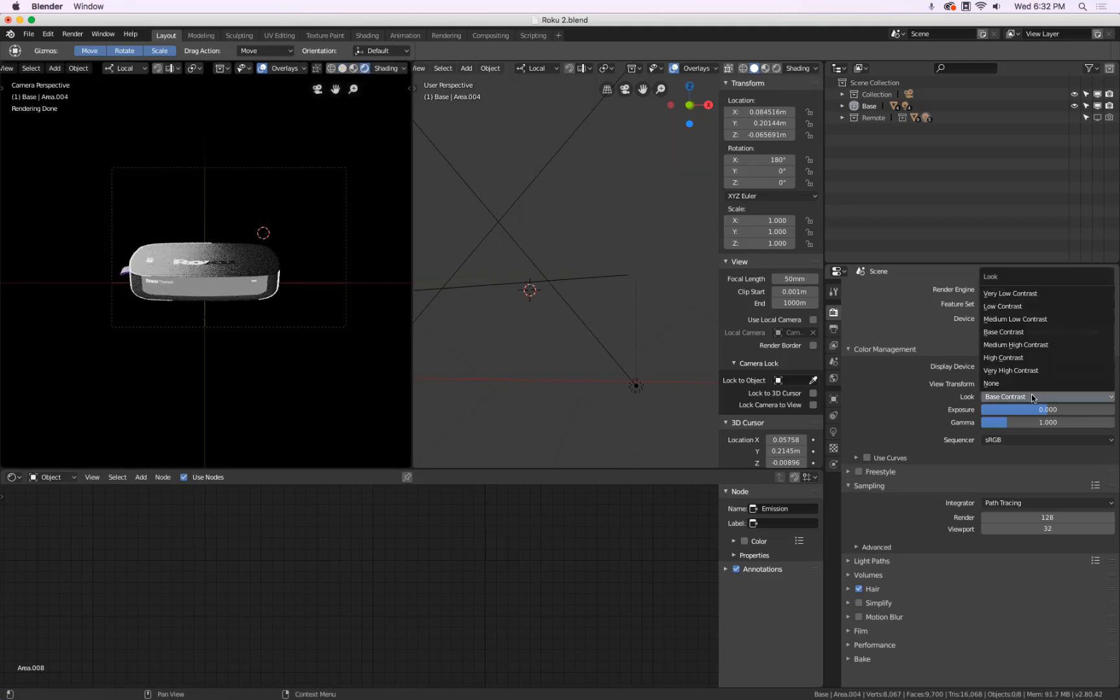
pyautogui.click(1030, 375)
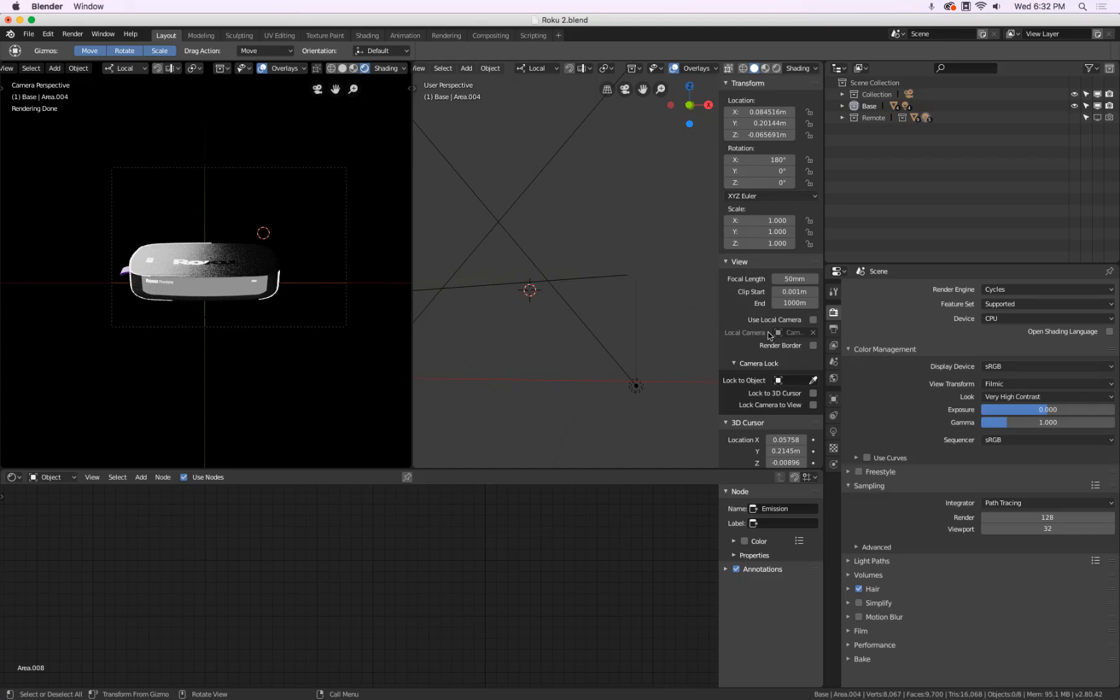
pyautogui.click(1050, 397)
pyautogui.click(1050, 359)
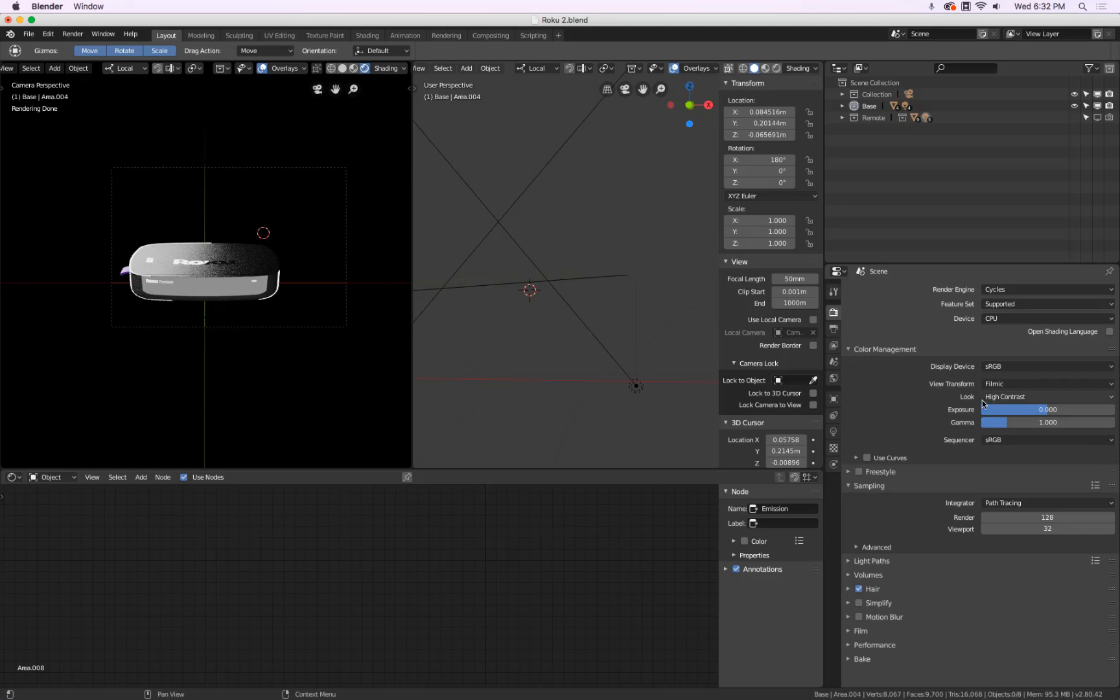
# Raise the Cycles render samples to 250 and return to Solid shading
pyautogui.click(1026, 521)
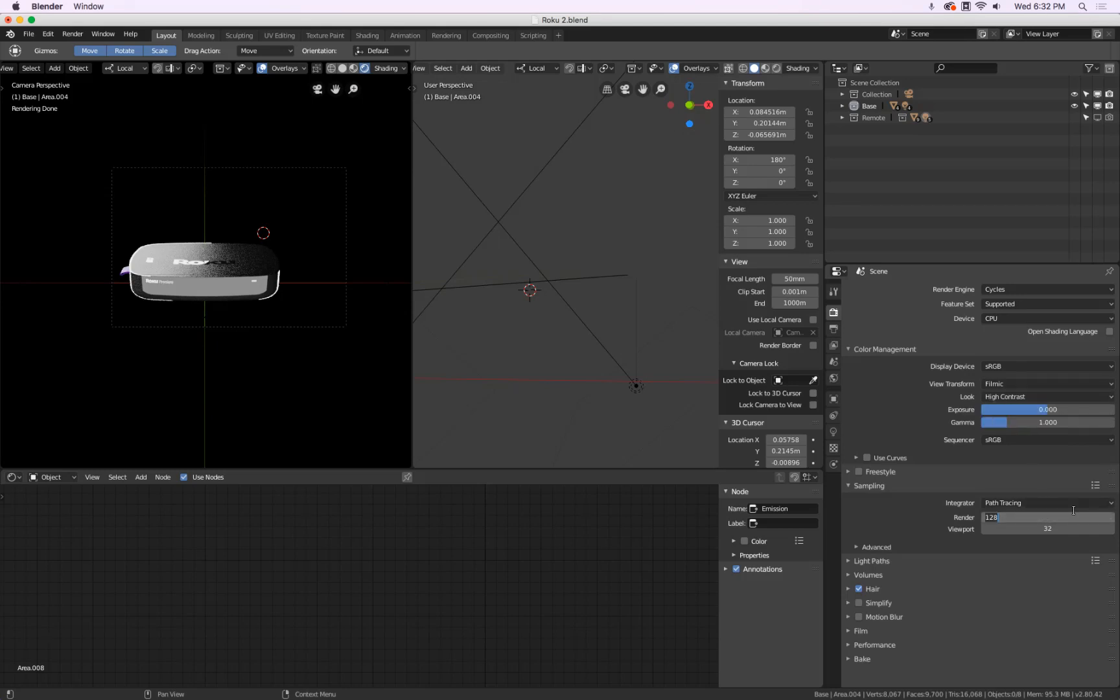
pyautogui.write('250')
pyautogui.press('Return')
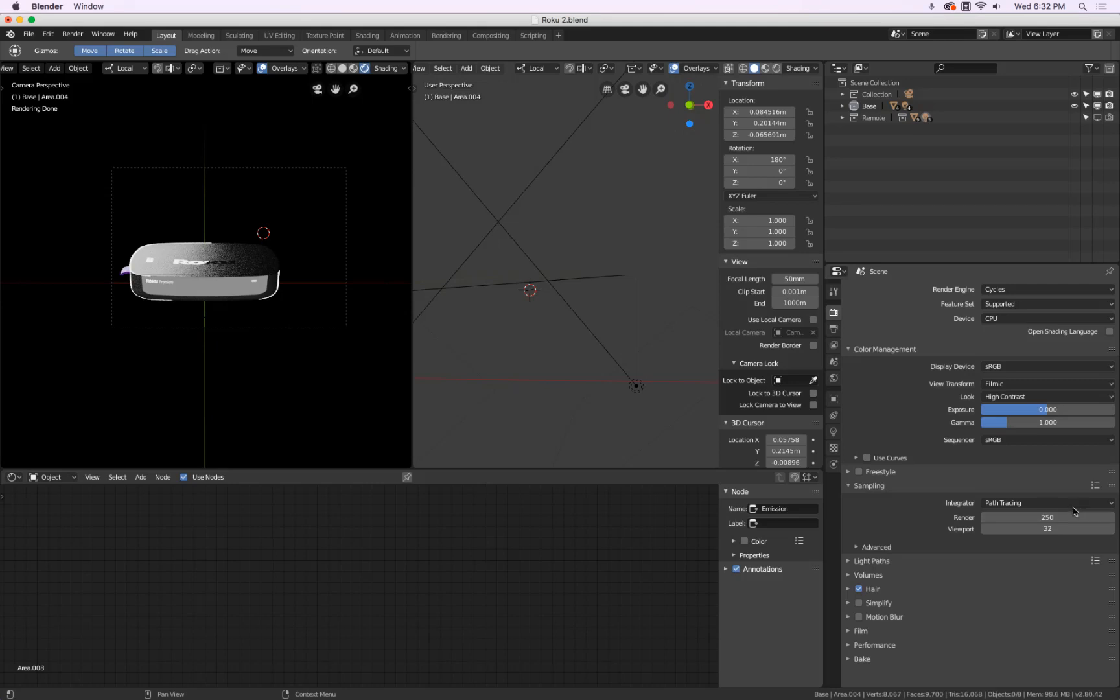
pyautogui.click(342, 69)
# Render an image of the Roku box with Render Image and close the finished render window
pyautogui.click(73, 33)
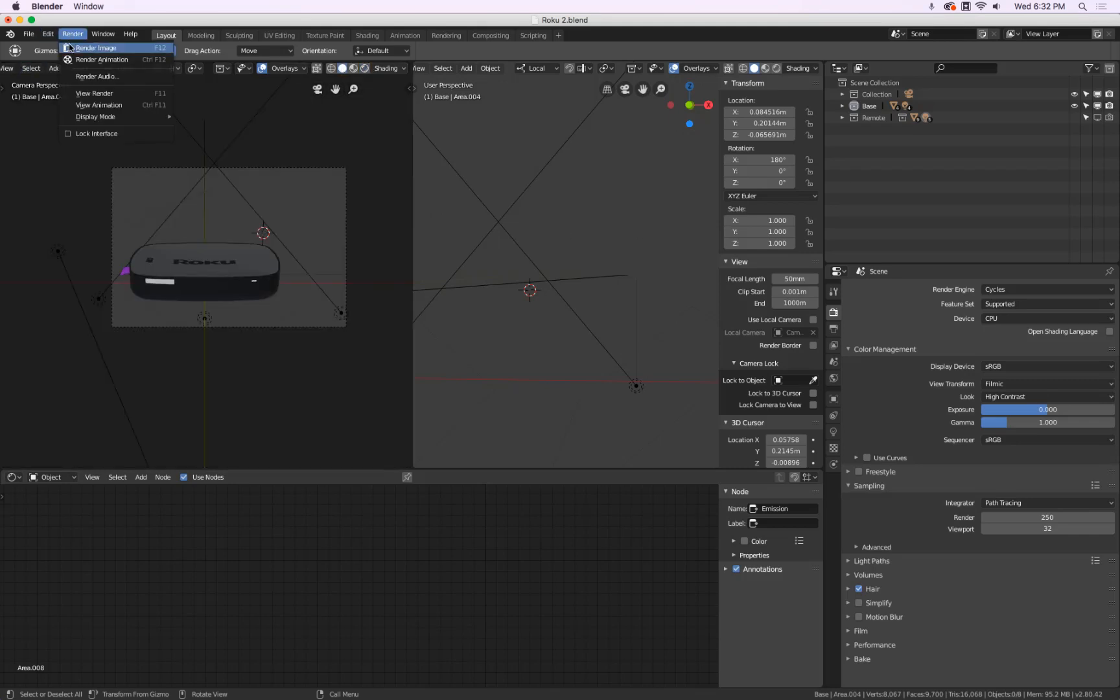
pyautogui.click(98, 48)
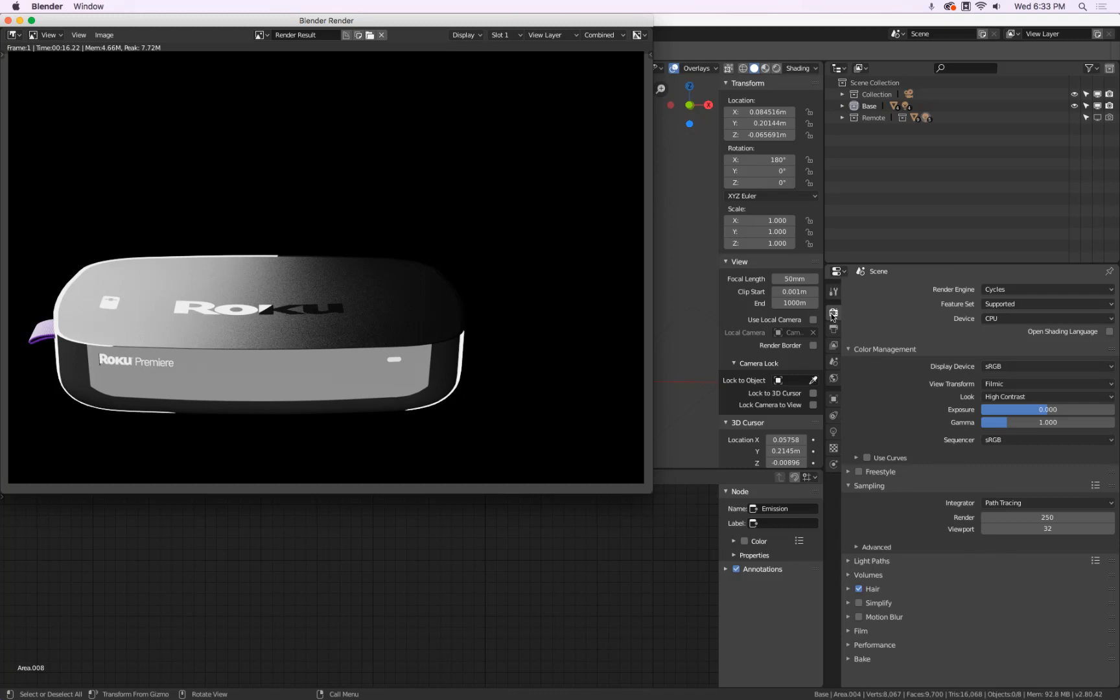
pyautogui.press('Escape')
pyautogui.click(848, 630)
pyautogui.scroll(-4, 862, 628)
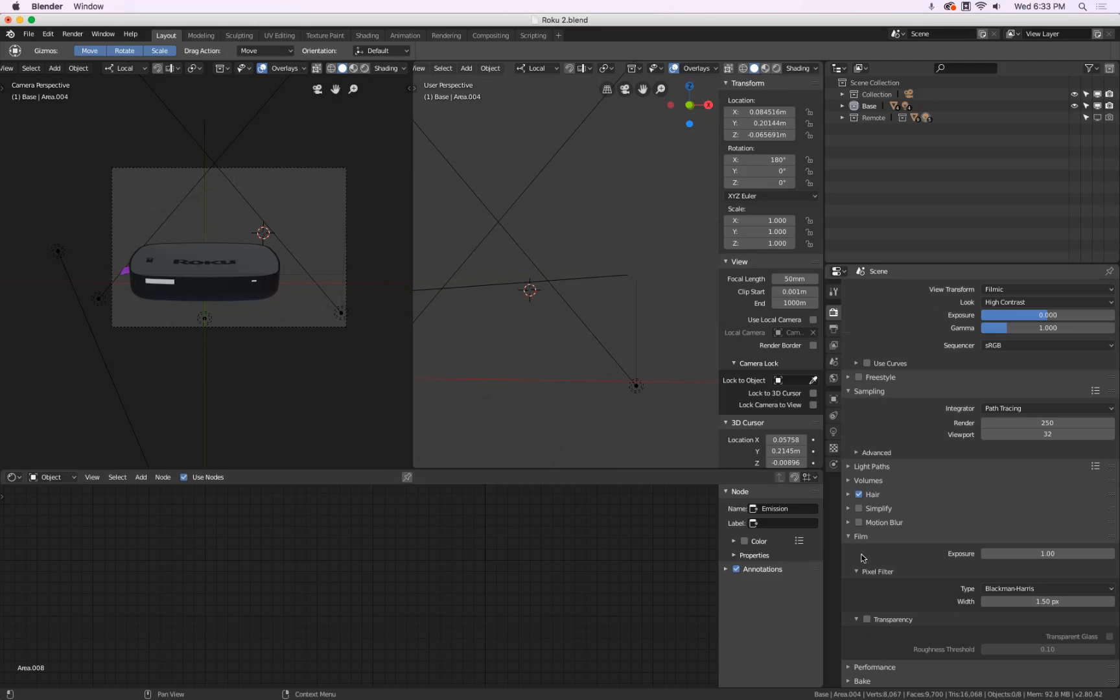
# Enable a transparent Film background and check it in the rendered preview
pyautogui.click(867, 619)
pyautogui.click(365, 68)
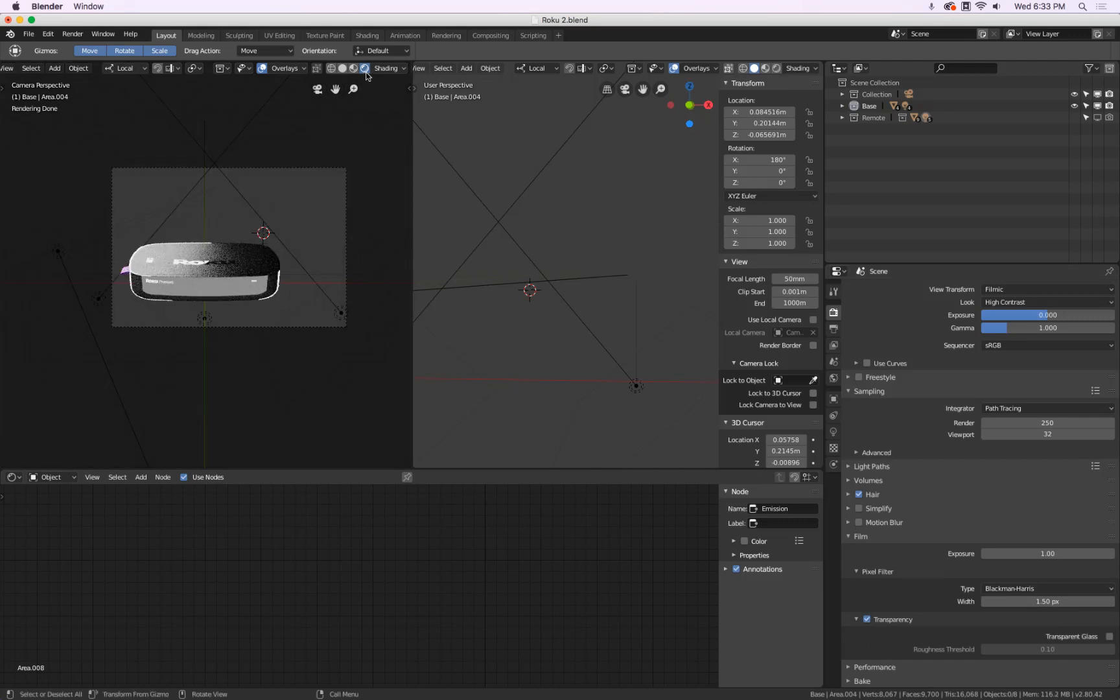
pyautogui.click(343, 68)
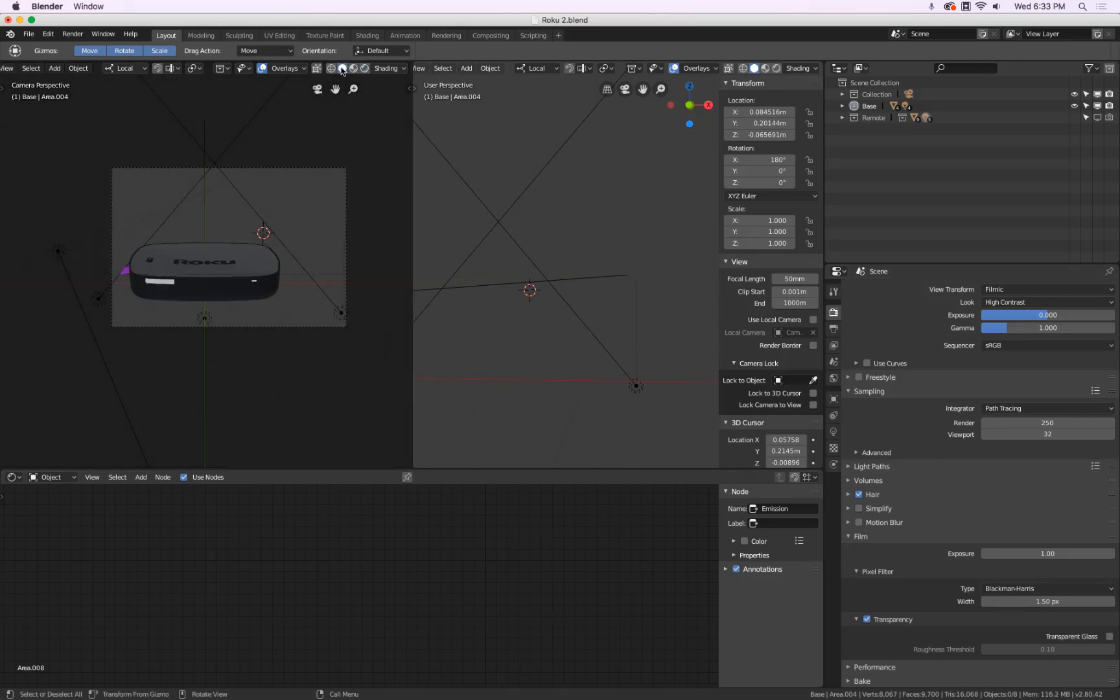
# Render the Roku box and save it to the Desktop as Base.png
pyautogui.click(72, 34)
pyautogui.click(76, 44)
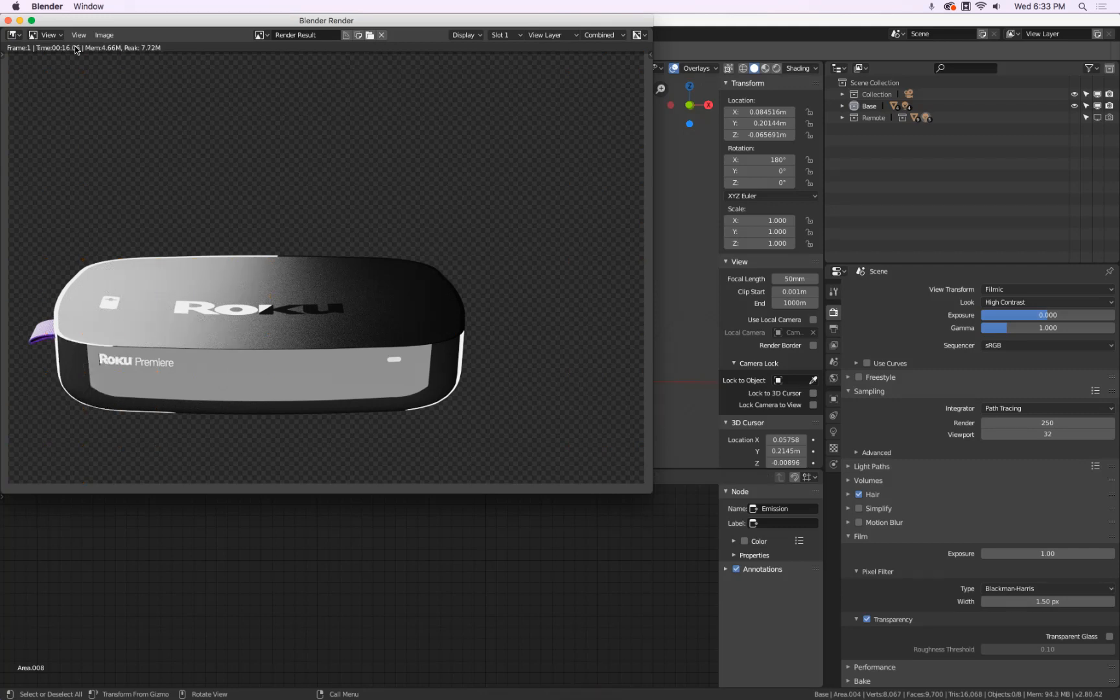
pyautogui.click(104, 35)
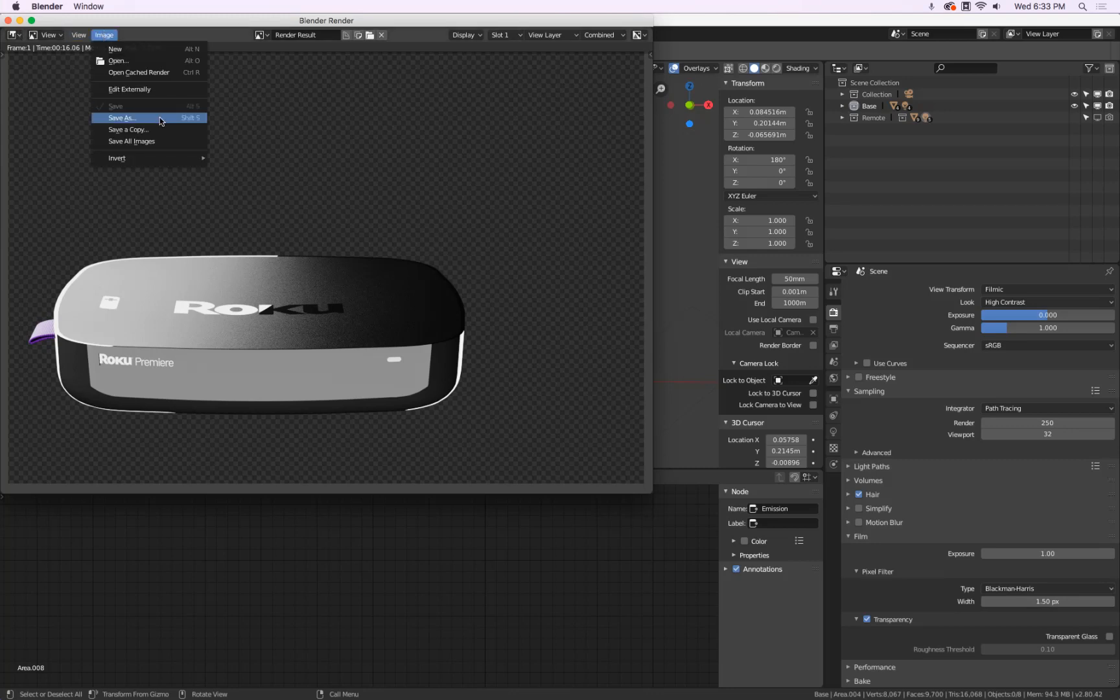
pyautogui.click(124, 118)
pyautogui.click(50, 163)
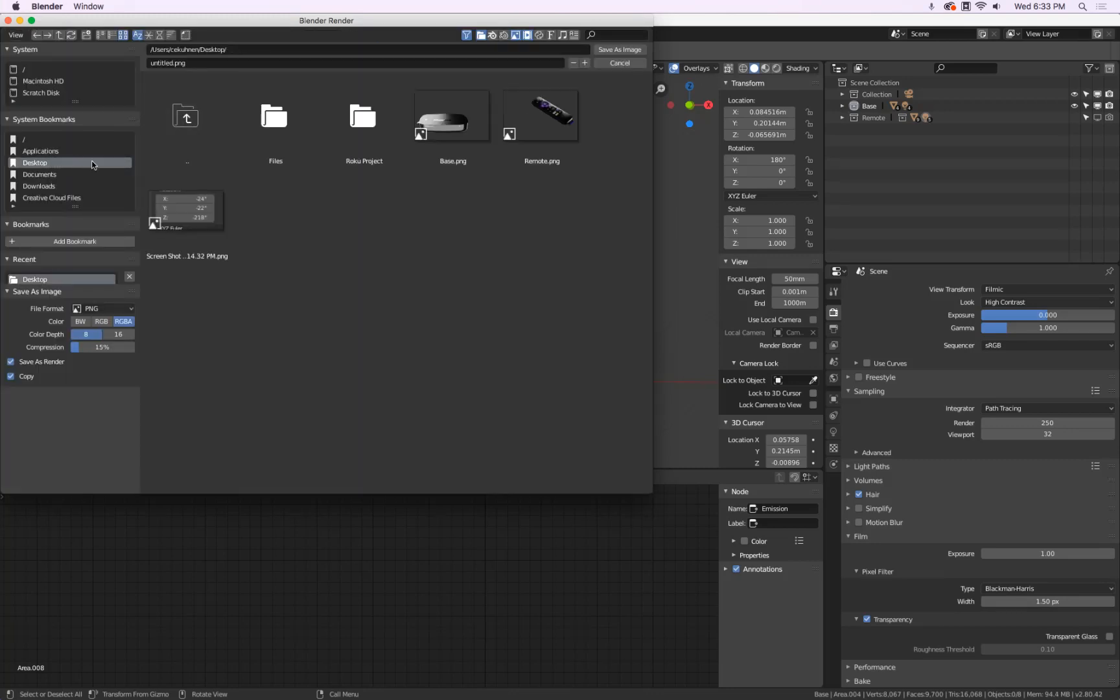
pyautogui.click(437, 125)
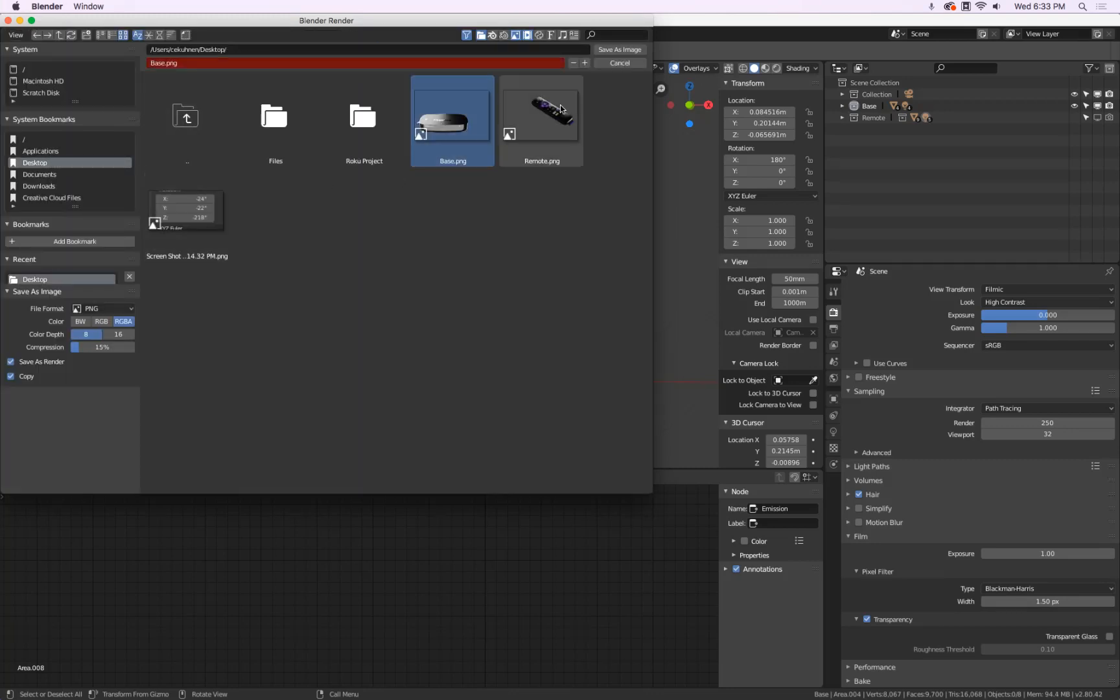
pyautogui.click(619, 62)
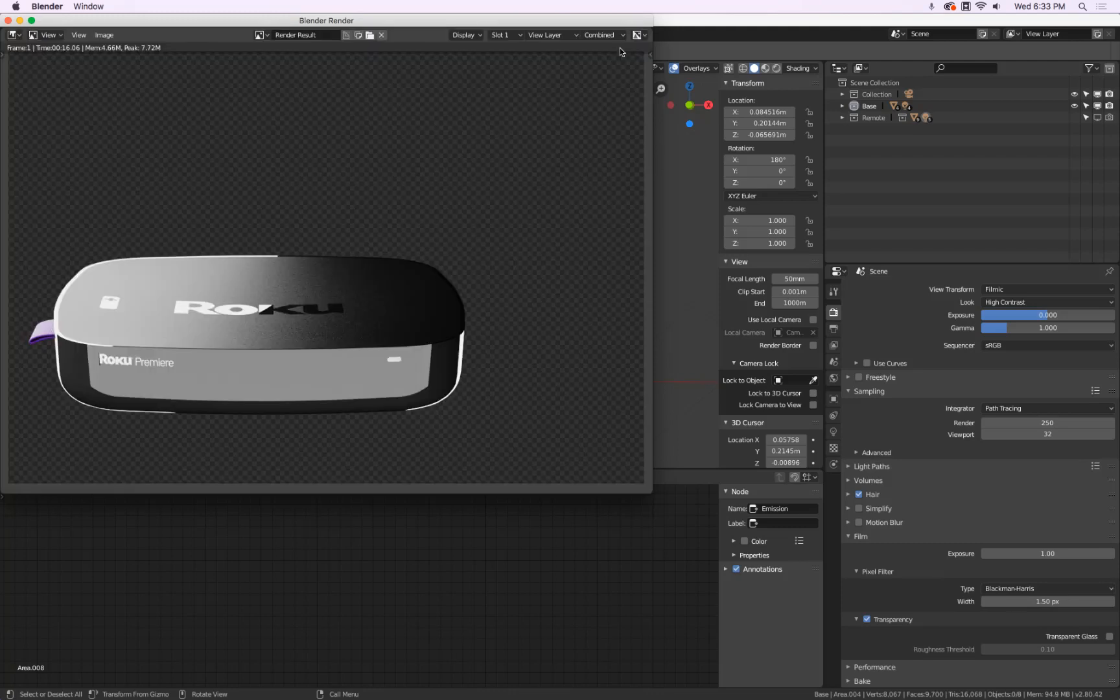
pyautogui.click(8, 20)
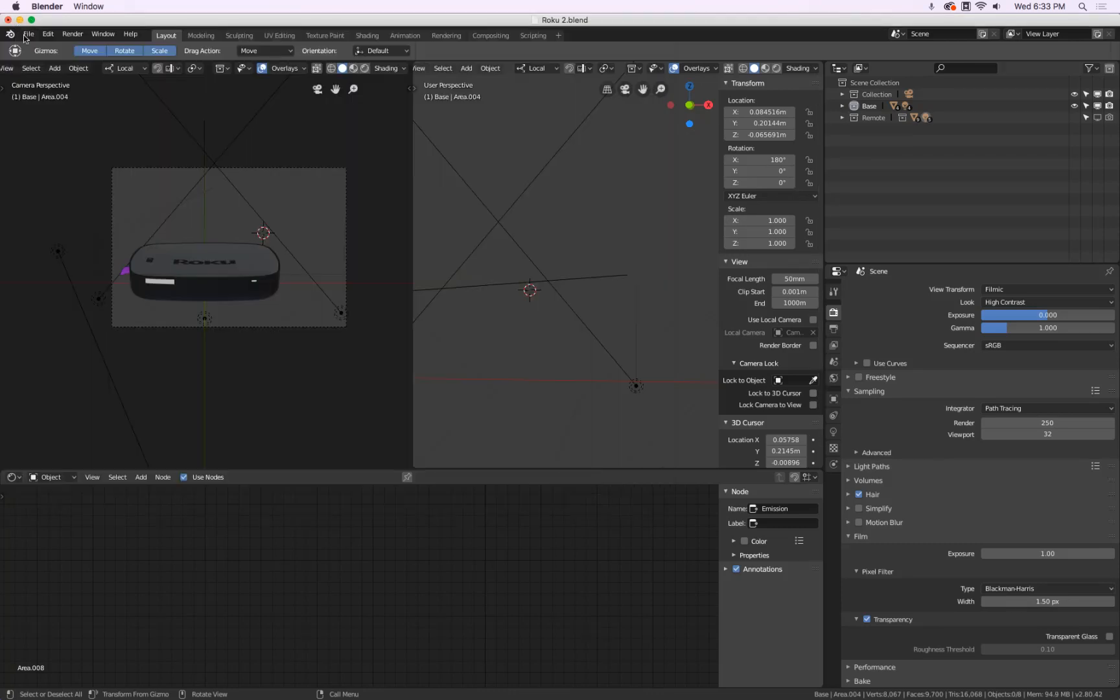
# Hide the Base collection, render the remote alone, and save it as Remote.png
pyautogui.click(1098, 117)
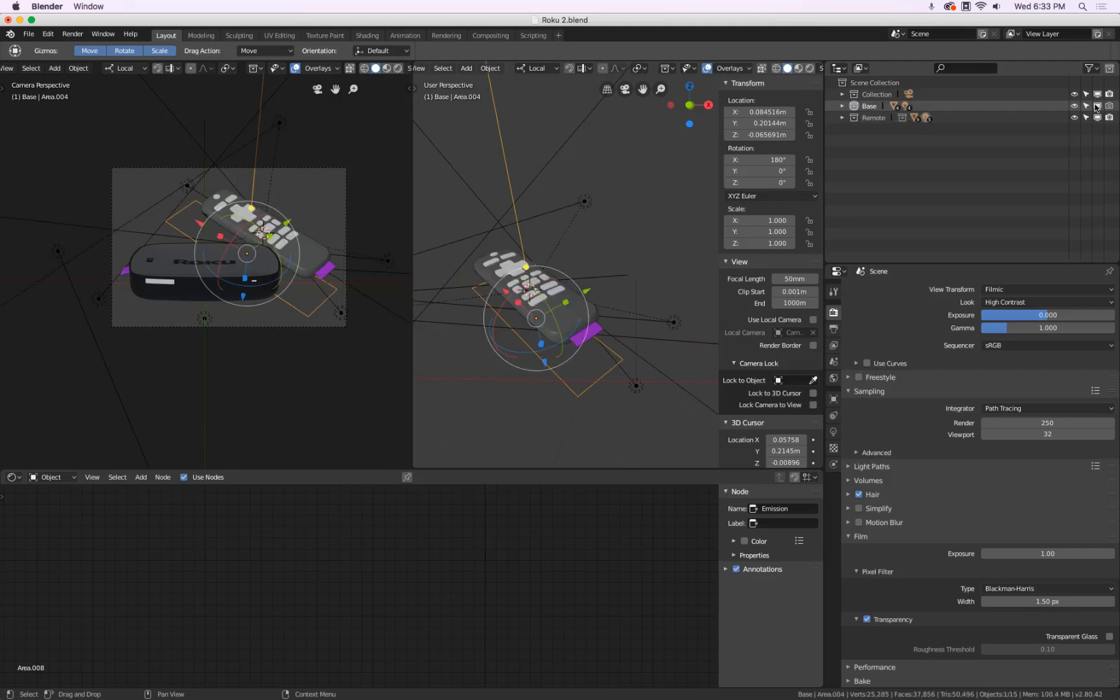
pyautogui.click(1097, 105)
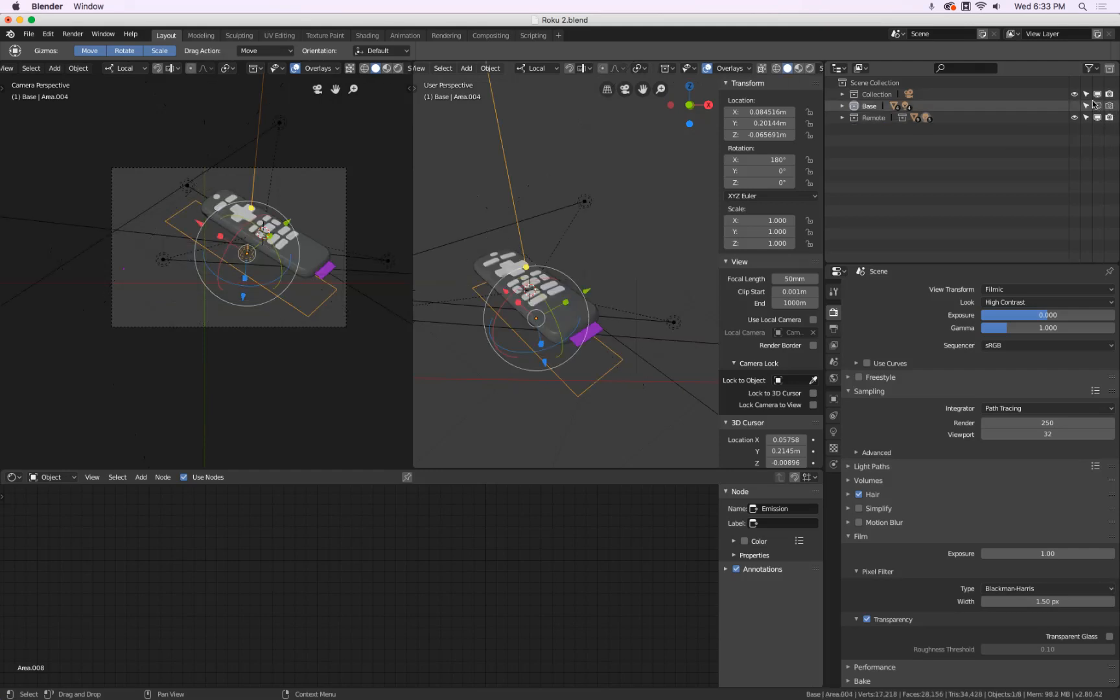
pyautogui.click(72, 34)
pyautogui.click(90, 48)
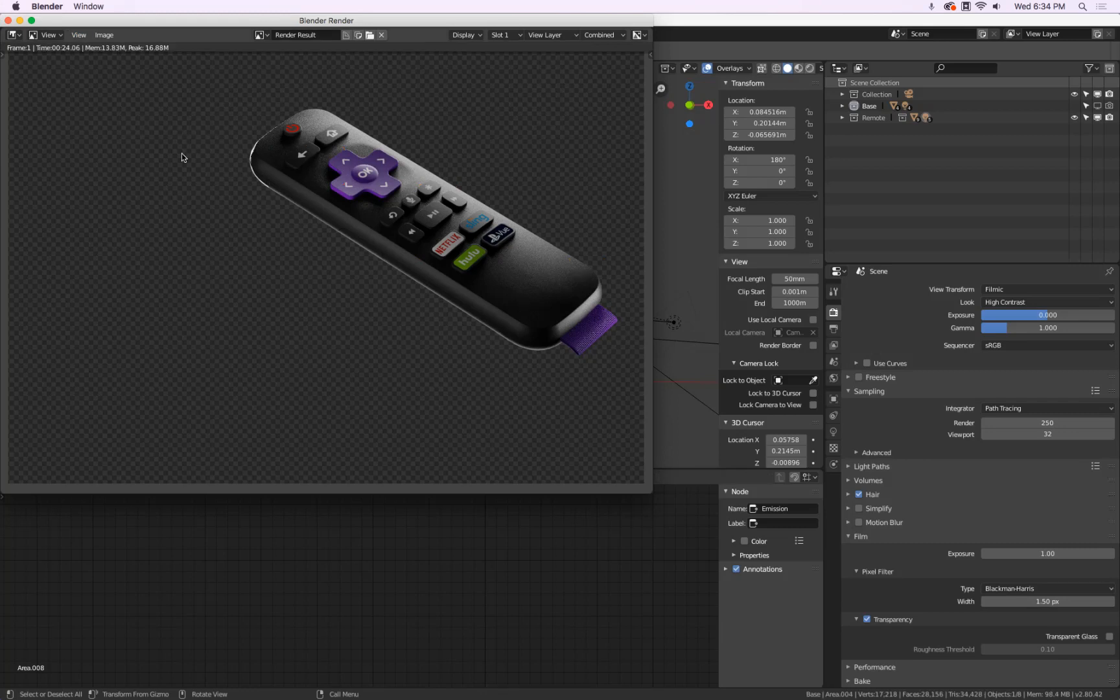
pyautogui.click(104, 34)
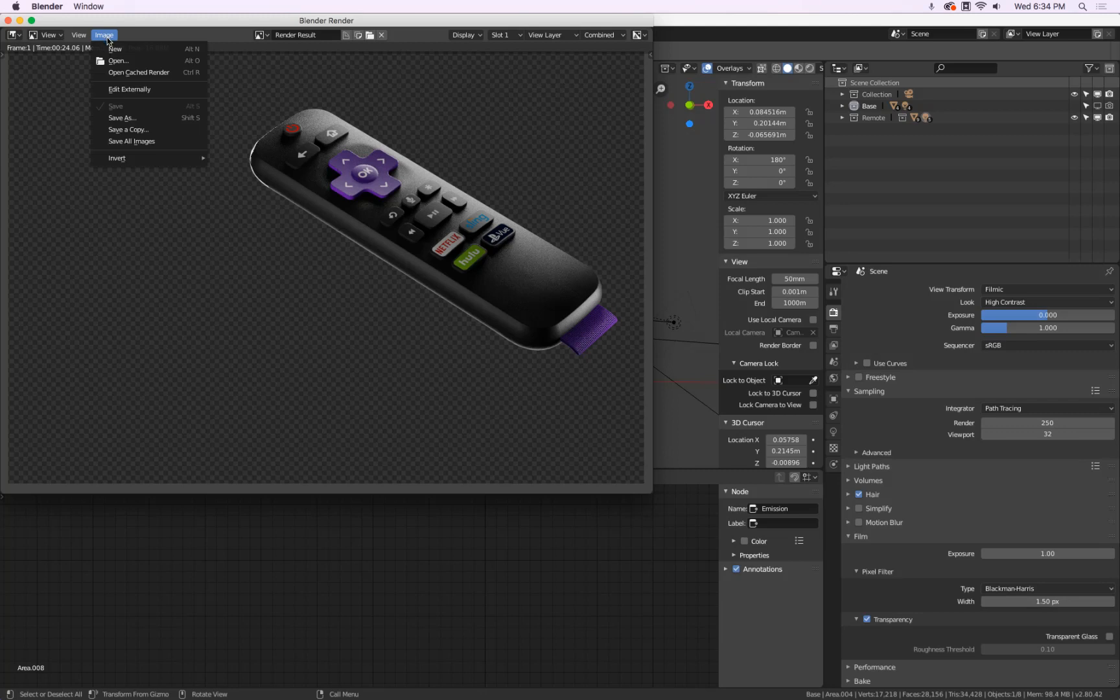
pyautogui.click(145, 121)
pyautogui.click(542, 120)
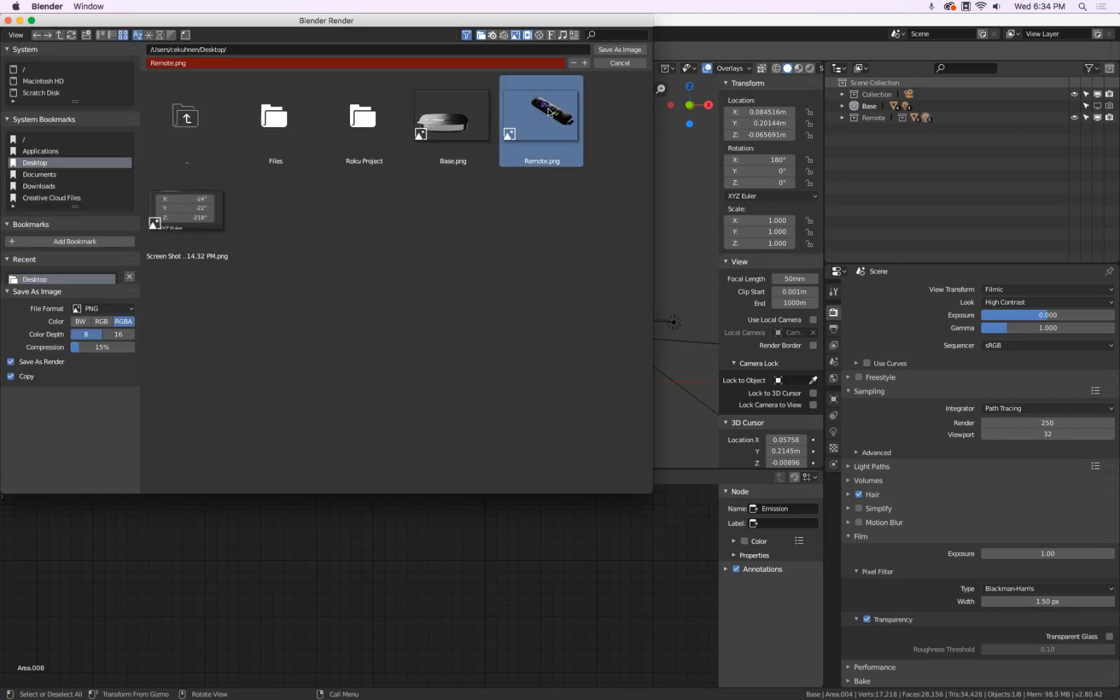
pyautogui.click(618, 52)
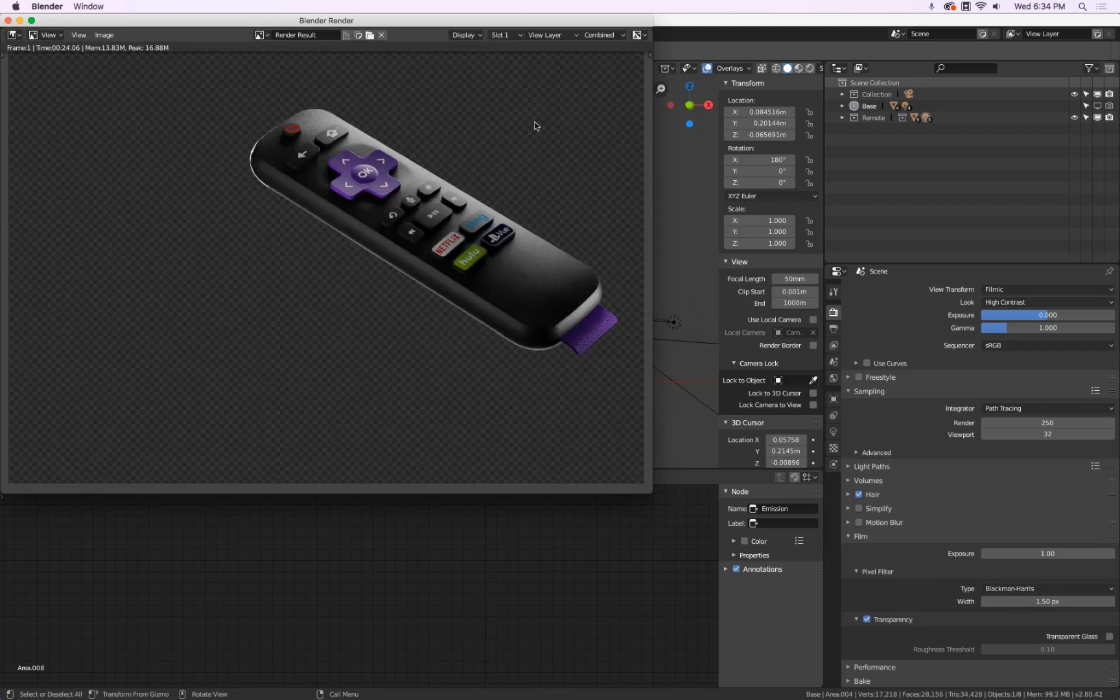
# Hide Blender, close the screenshot preview, and launch Illustrator
pyautogui.press('super+h')
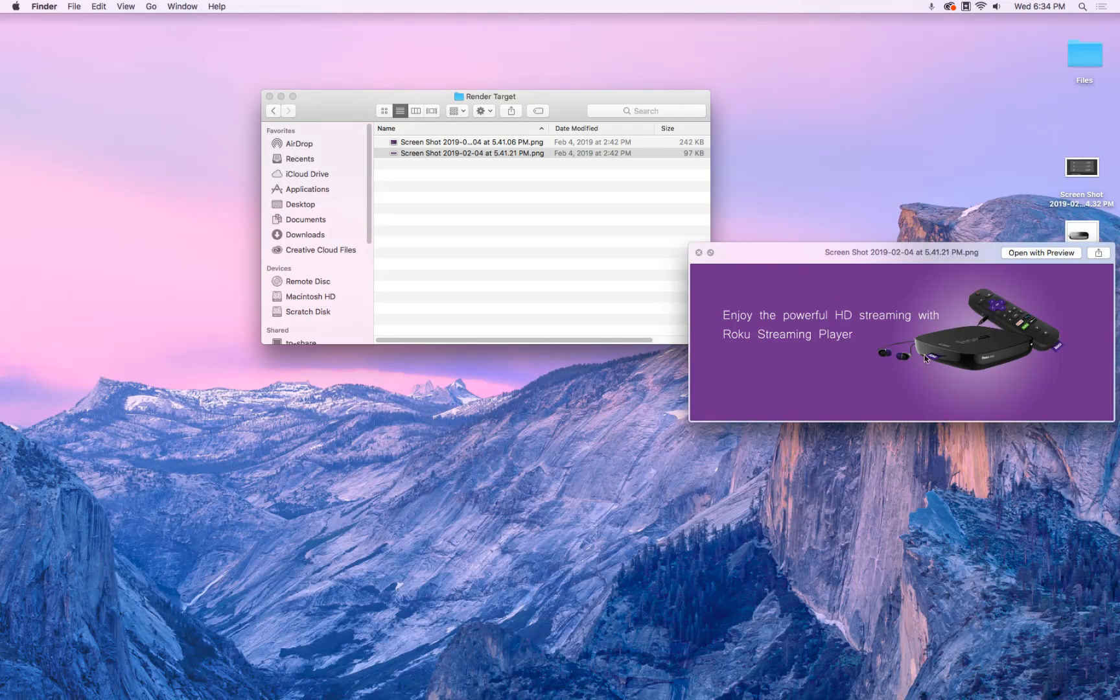
pyautogui.press('space')
pyautogui.moveTo(513, 690)
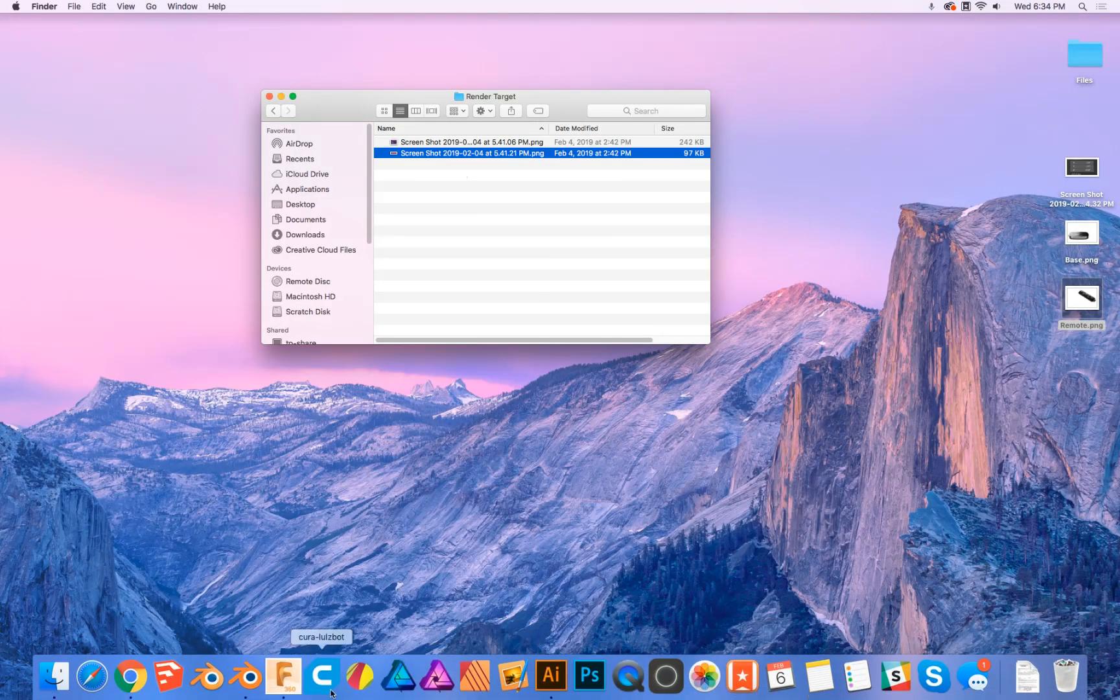
pyautogui.click(551, 677)
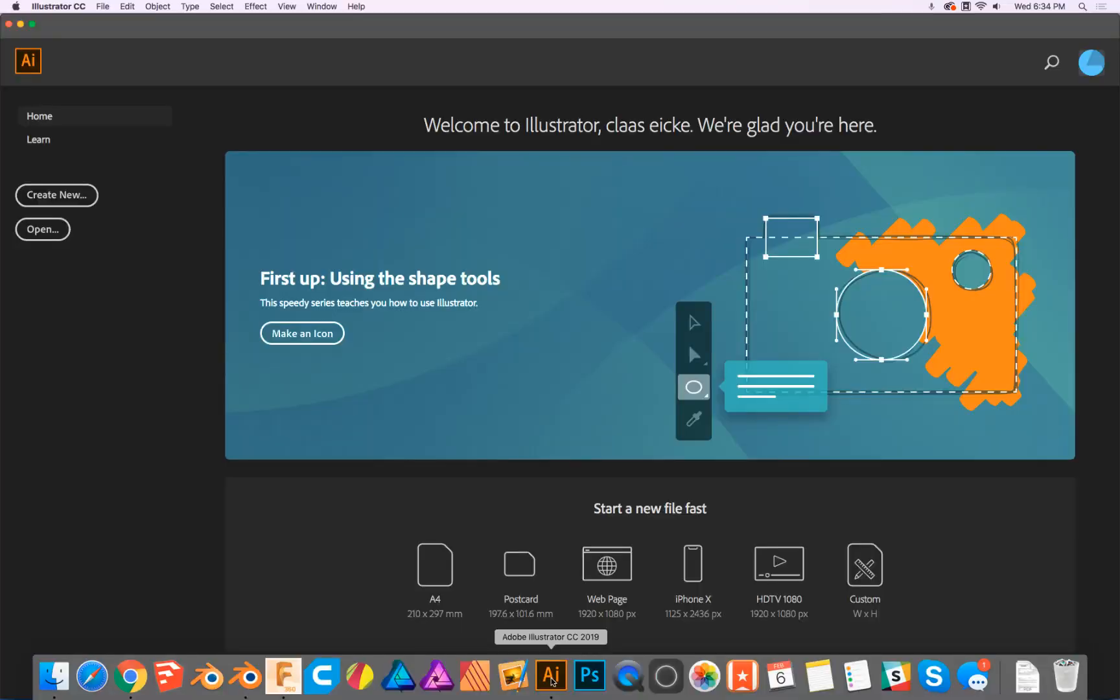
# Open the second Roku banner screenshot in Illustrator and dismiss the welcome tour
pyautogui.click(37, 232)
pyautogui.click(533, 168)
pyautogui.click(763, 370)
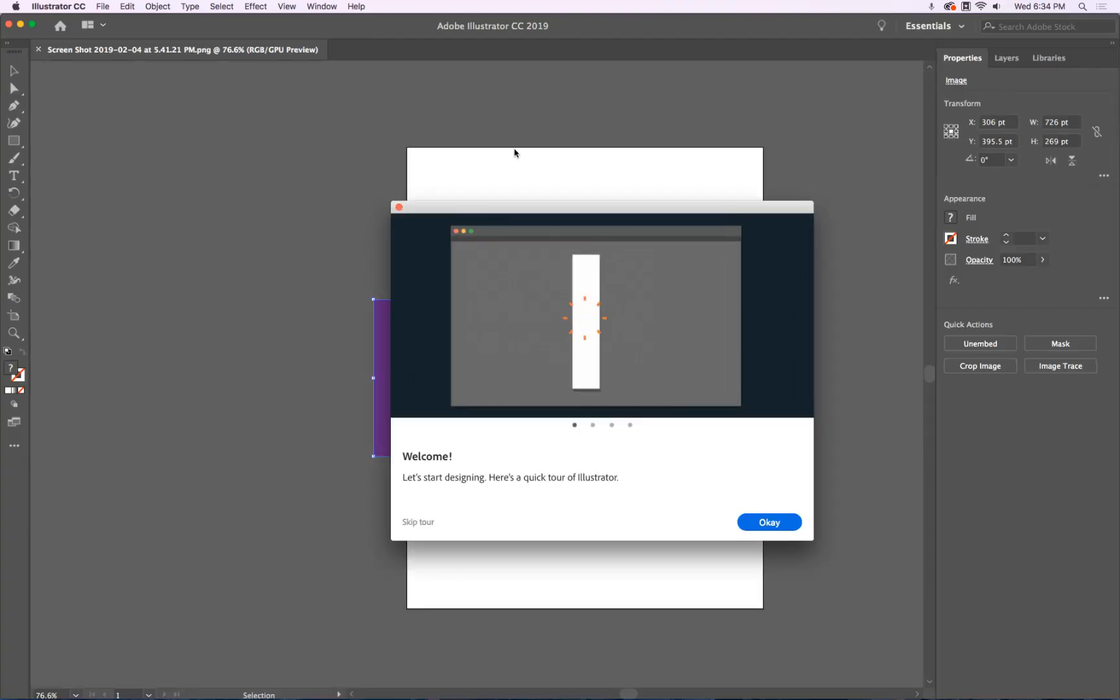
pyautogui.click(399, 208)
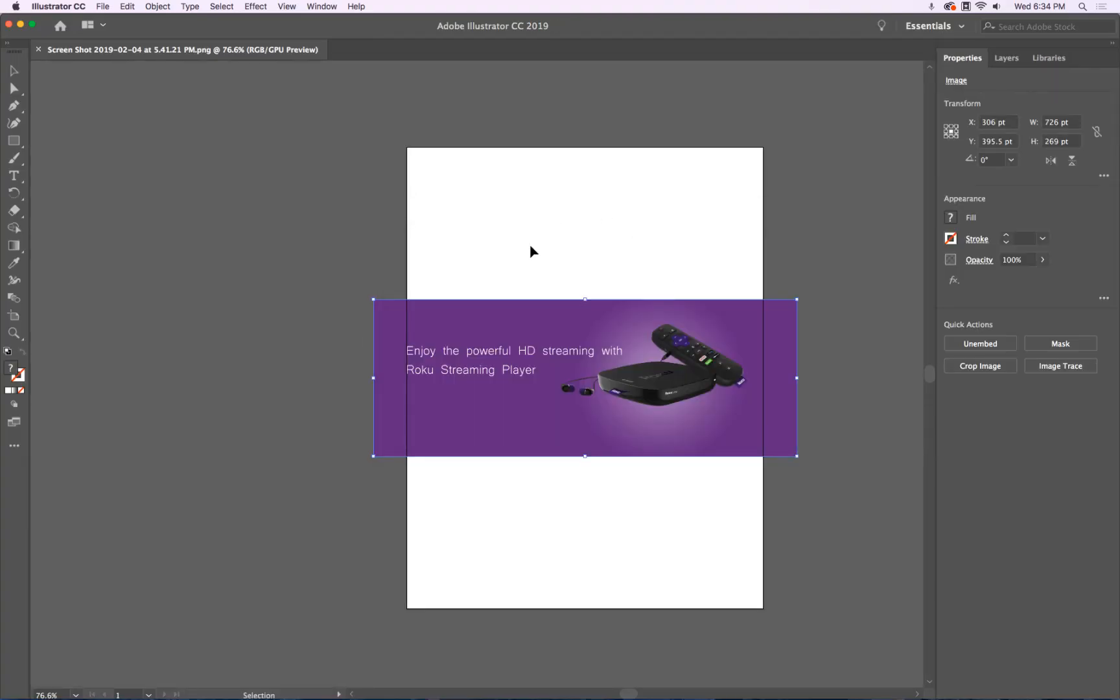
# Fit the artboard to the image edges at 726 × 269 pt with the Artboard Tool
pyautogui.click(13, 316)
pyautogui.moveTo(406, 145); pyautogui.dragTo(374, 299)
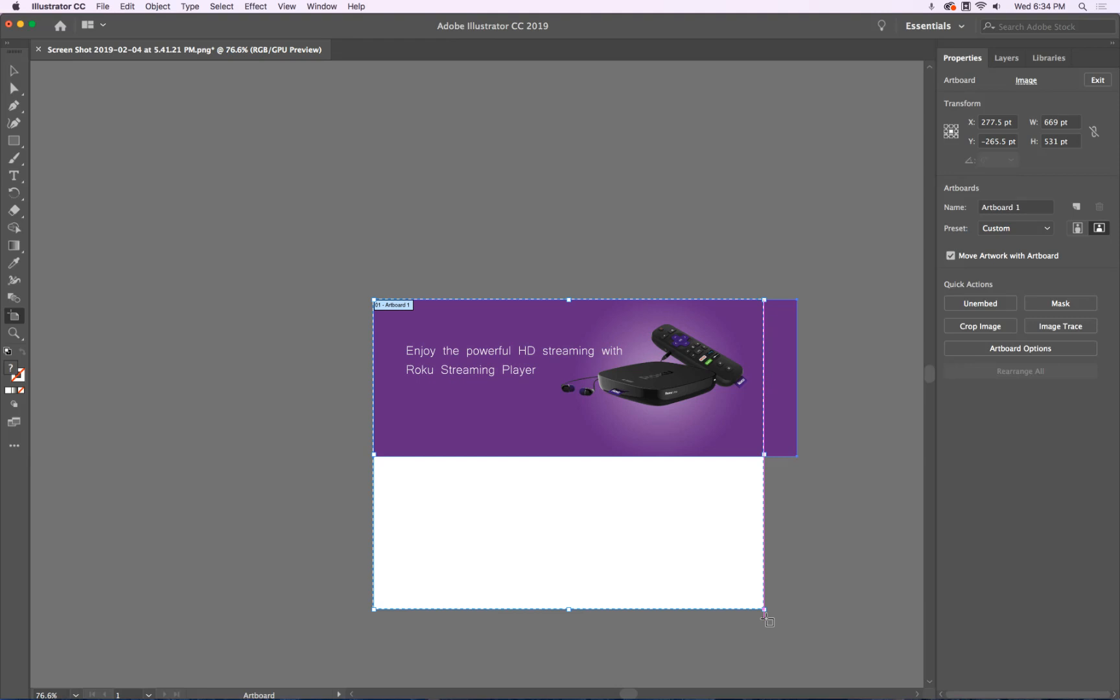
pyautogui.moveTo(766, 611); pyautogui.dragTo(797, 457)
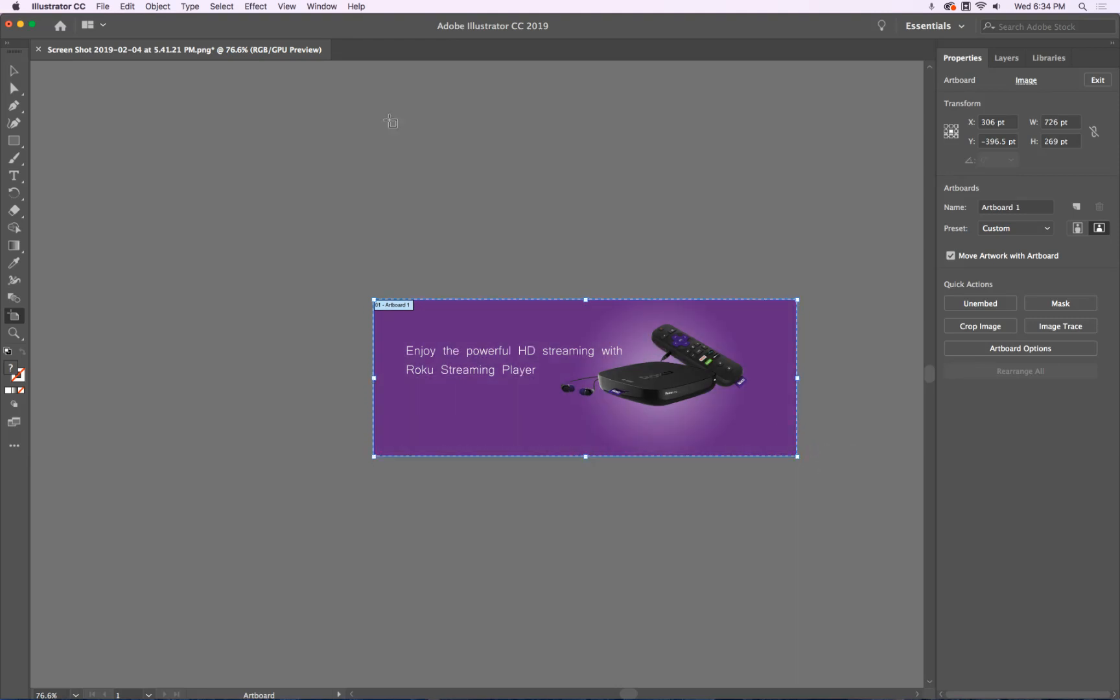
pyautogui.click(16, 70)
pyautogui.click(895, 235)
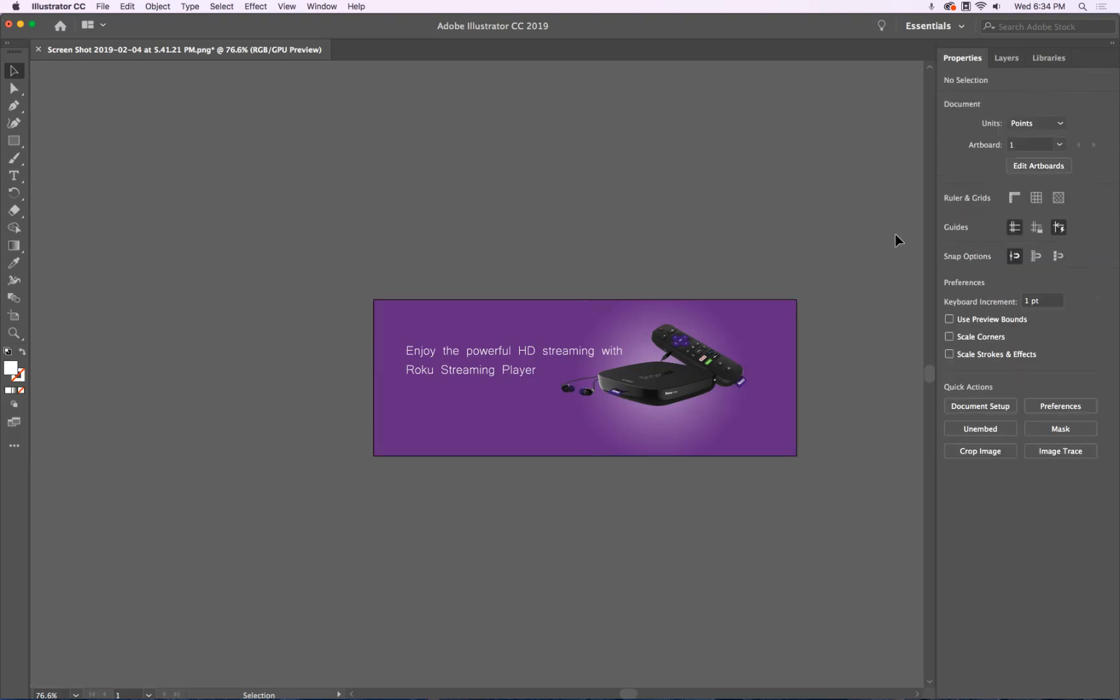
pyautogui.moveTo(1117, 262); pyautogui.dragTo(916, 241)
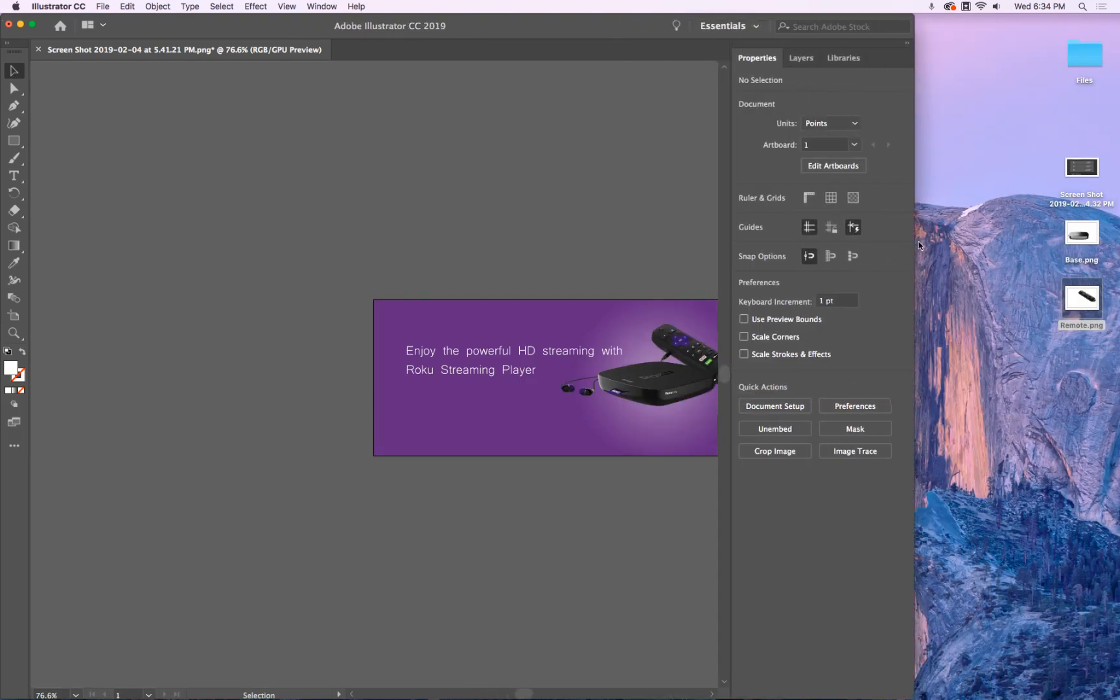
# Drag Base.png and Remote.png from the Desktop into the document and shrink them
pyautogui.moveTo(1043, 313); pyautogui.dragTo(1063, 224)
pyautogui.moveTo(1081, 297); pyautogui.dragTo(520, 210)
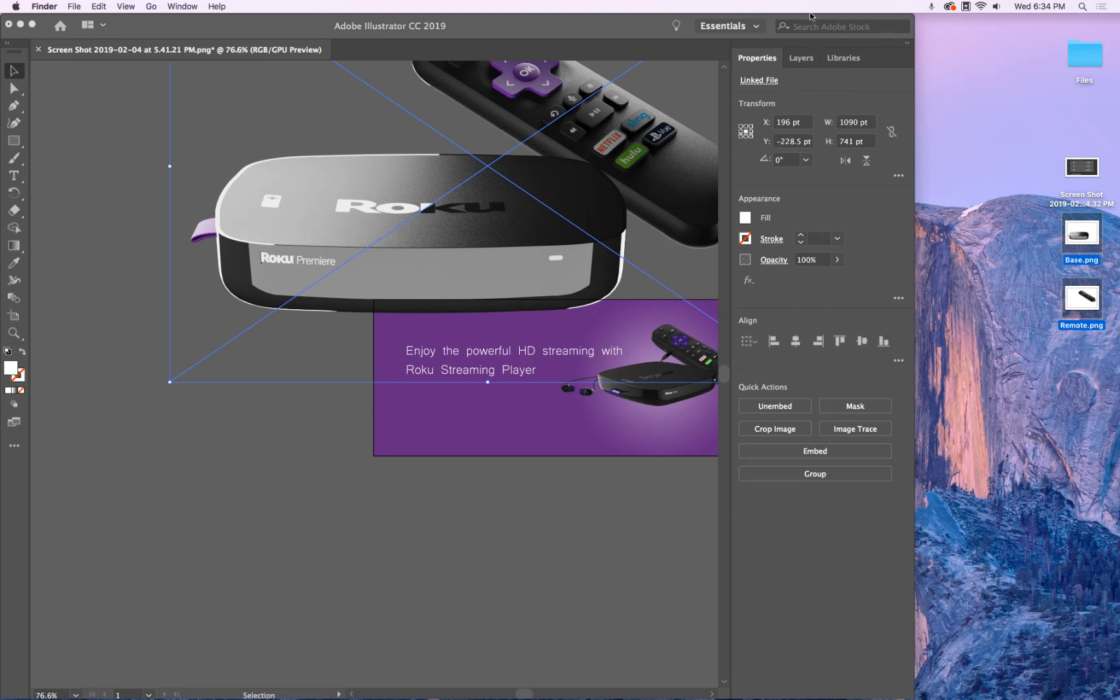
pyautogui.click(910, 669)
pyautogui.moveTo(913, 662); pyautogui.dragTo(1119, 661)
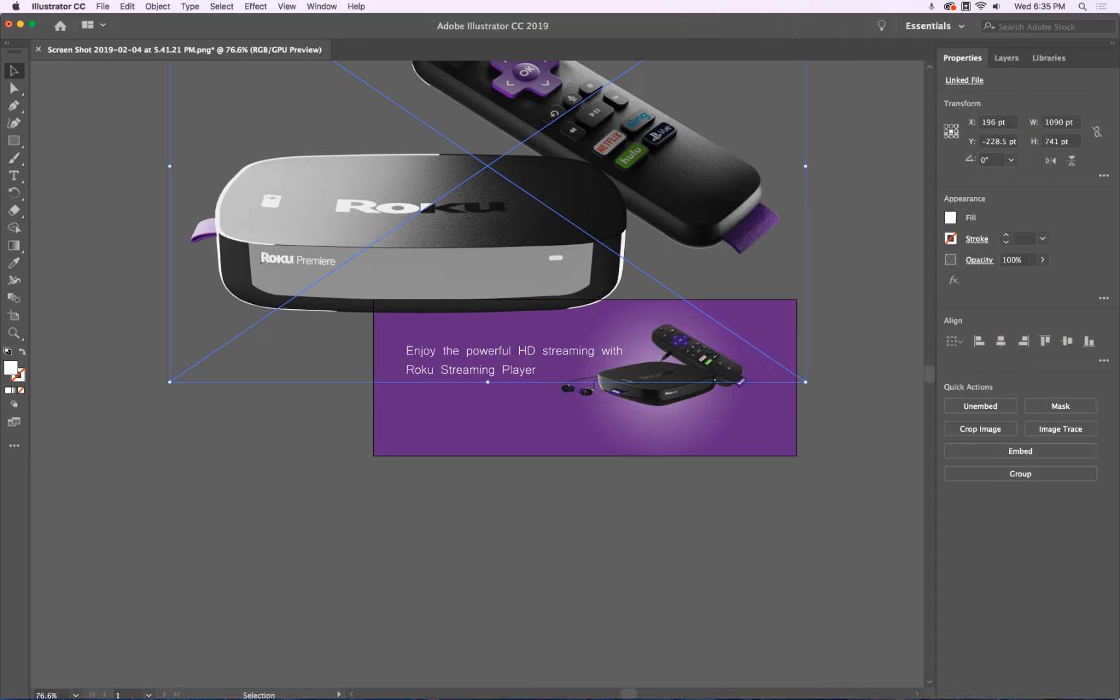
pyautogui.keyDown('alt'); pyautogui.scroll(-4, 545, 338); pyautogui.keyUp('alt')
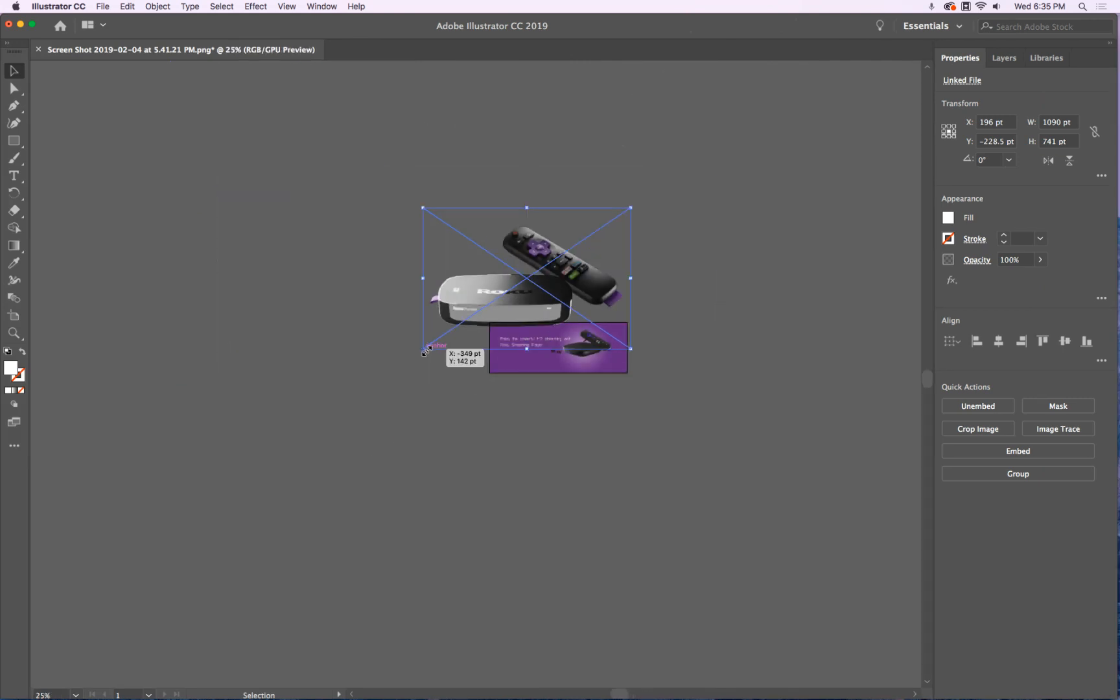
pyautogui.moveTo(421, 351); pyautogui.dragTo(520, 265)
pyautogui.keyDown('alt'); pyautogui.scroll(3, 584, 271); pyautogui.keyUp('alt')
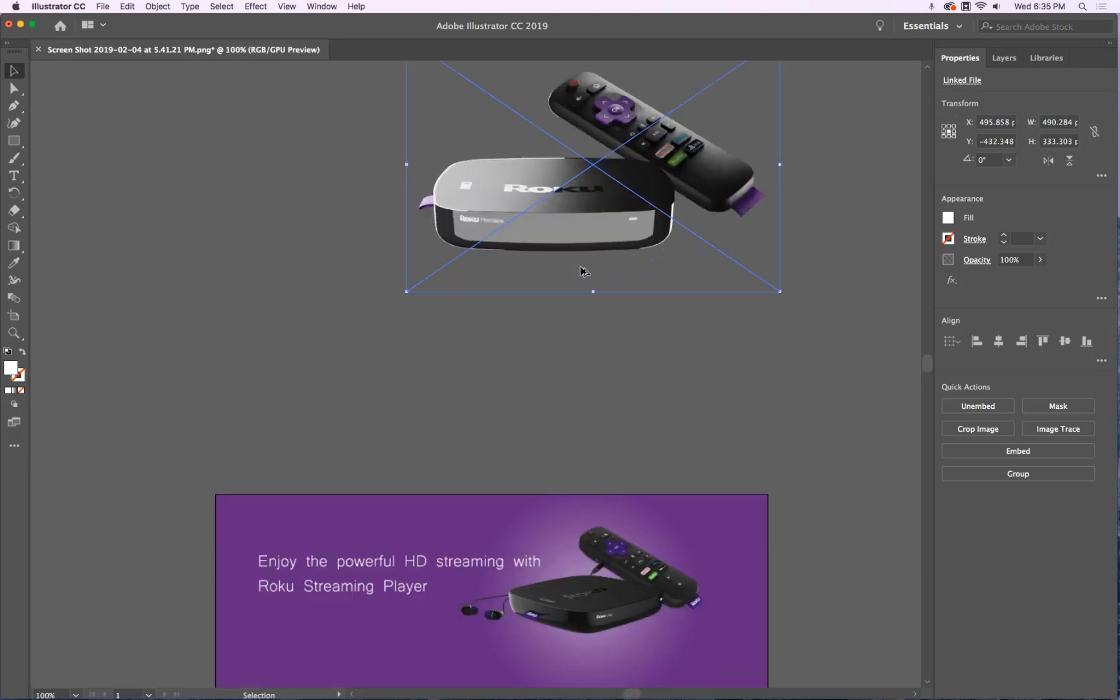
pyautogui.click(578, 323)
# Scale the Roku box and remote down and move both onto the banner's glow
pyautogui.moveTo(561, 233); pyautogui.dragTo(667, 483)
pyautogui.click(713, 308)
pyautogui.moveTo(461, 563); pyautogui.dragTo(567, 488)
pyautogui.moveTo(643, 453); pyautogui.dragTo(602, 487)
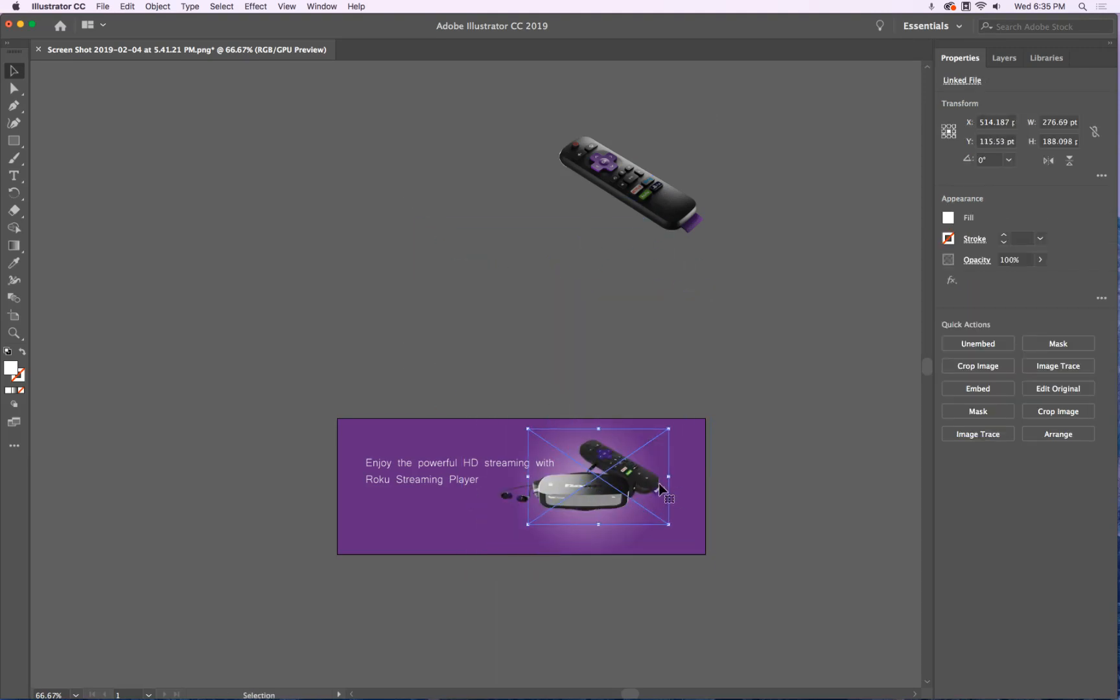
pyautogui.click(653, 195)
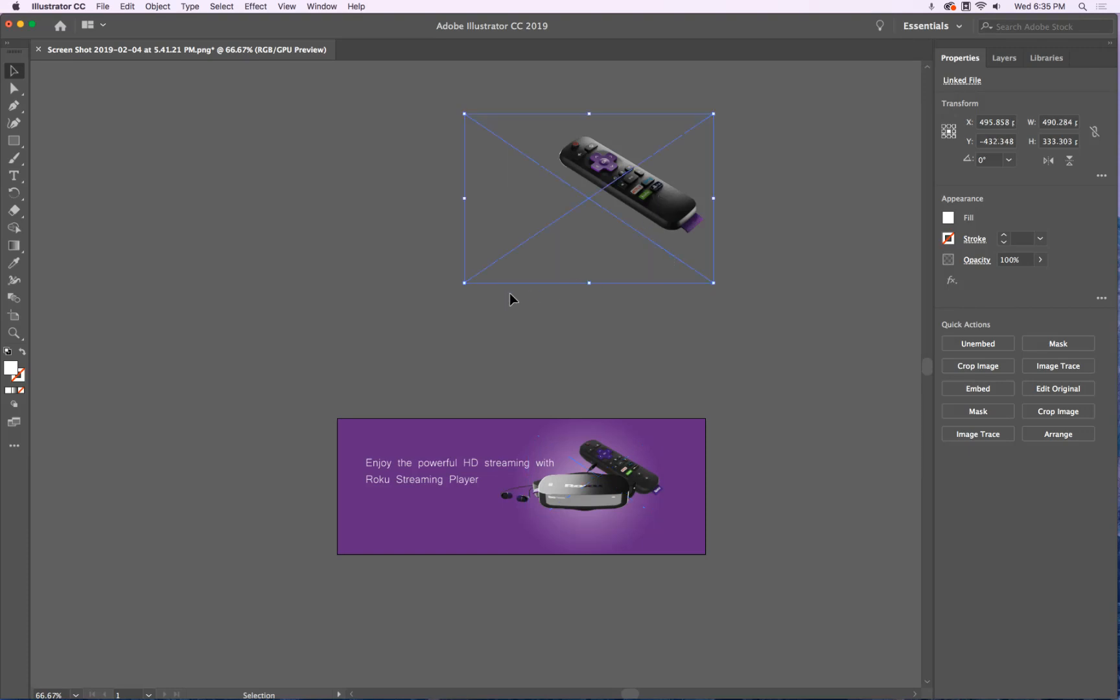
pyautogui.moveTo(474, 287); pyautogui.dragTo(541, 230)
pyautogui.moveTo(665, 190); pyautogui.dragTo(634, 508)
pyautogui.scroll(2, 638, 475)
pyautogui.keyDown('alt'); pyautogui.scroll(3, 637, 520); pyautogui.keyUp('alt')
pyautogui.moveTo(458, 568); pyautogui.dragTo(440, 538)
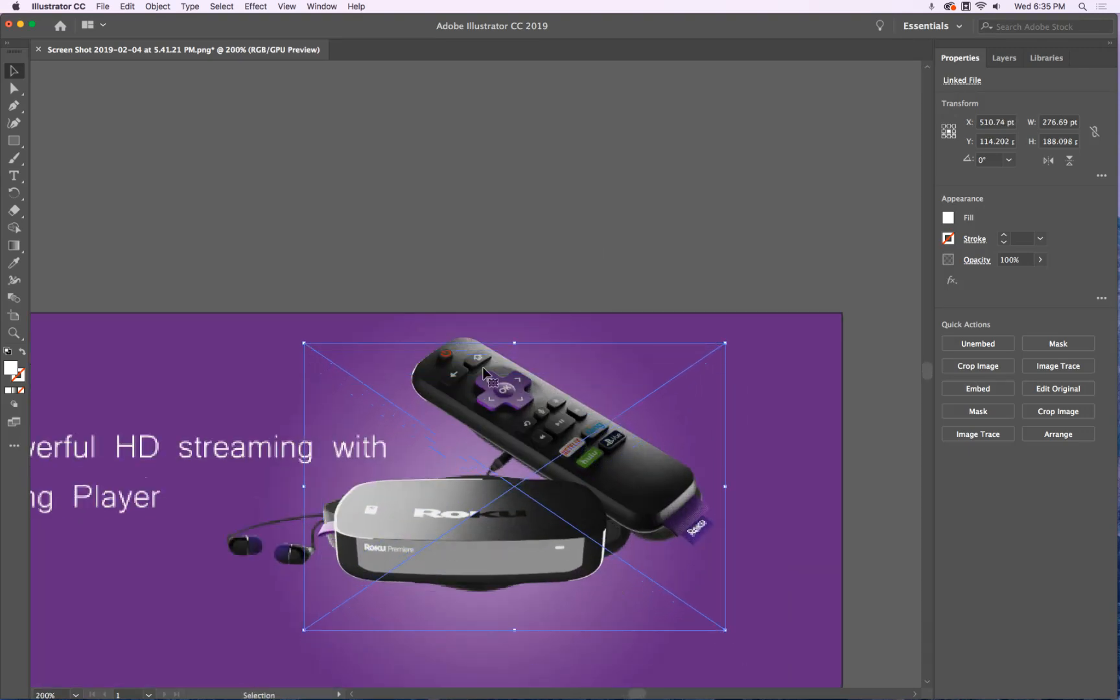
# Resize the remote on the banner and nudge it into place with the arrow keys
pyautogui.click(472, 343)
pyautogui.moveTo(221, 293); pyautogui.dragTo(291, 339)
pyautogui.press('Left')
pyautogui.press('Left')
pyautogui.press('Left')
pyautogui.press('Down')
pyautogui.press('Down')
pyautogui.press('Up')
pyautogui.press('Up')
pyautogui.press('Up')
pyautogui.press('Up')
pyautogui.press('Up')
pyautogui.press('Up')
pyautogui.press('Right')
pyautogui.press('Right')
pyautogui.press('Up')
pyautogui.press('Down')
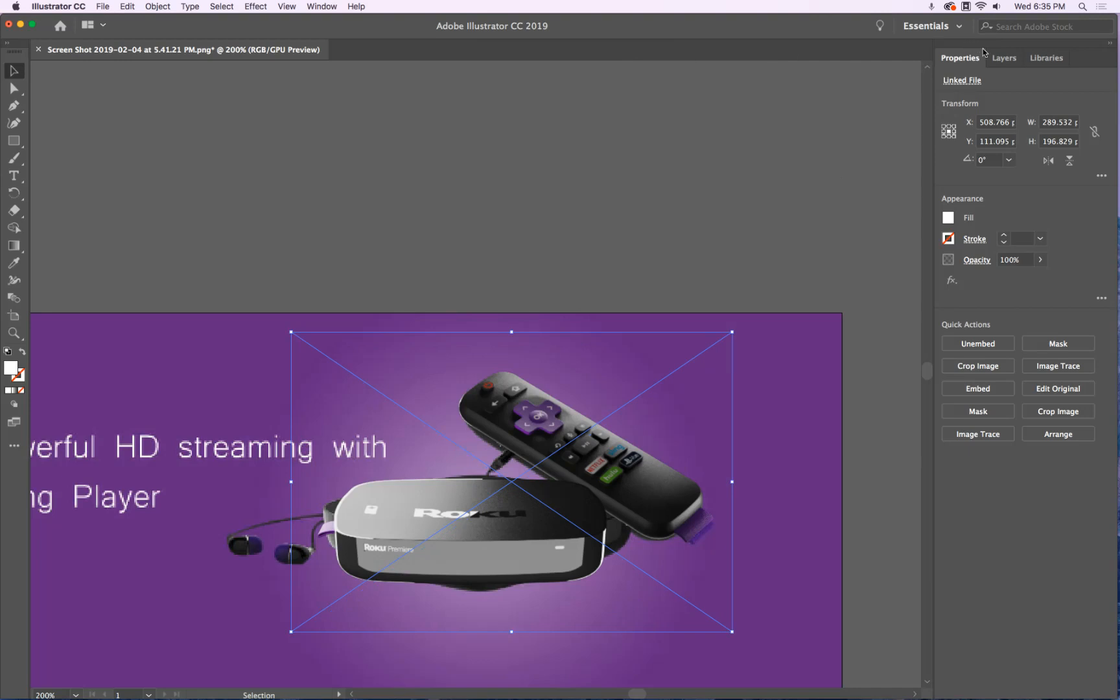
# Expand Layer 1 in Layers, toggle the background image's visibility, and zoom out to the whole banner
pyautogui.click(1003, 58)
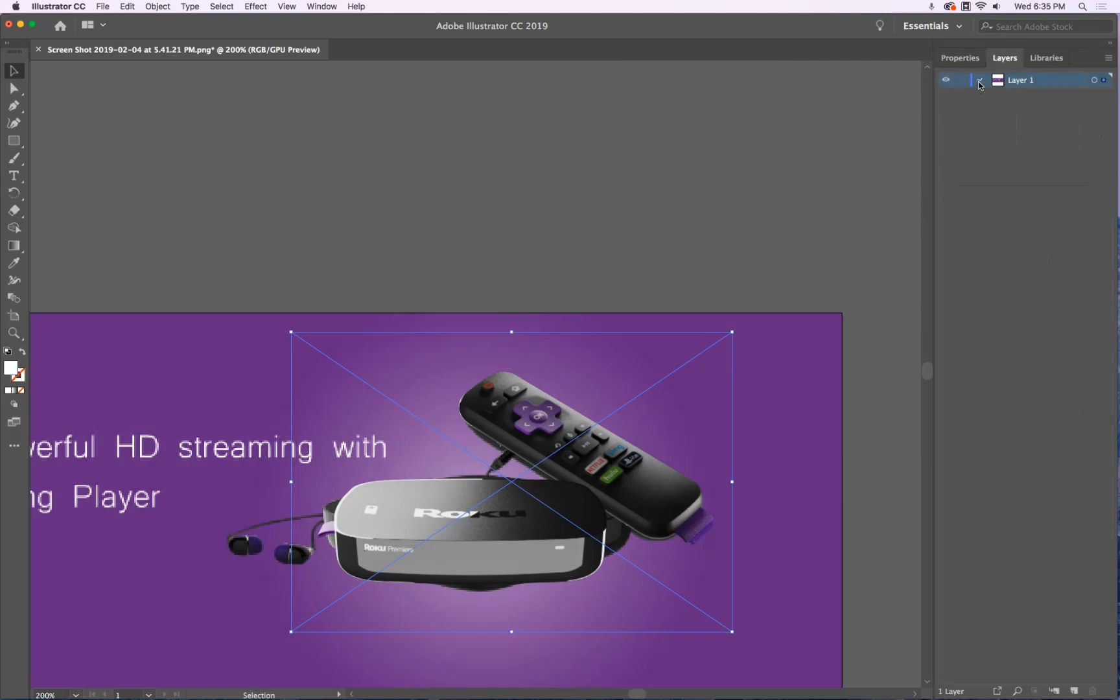
pyautogui.click(980, 80)
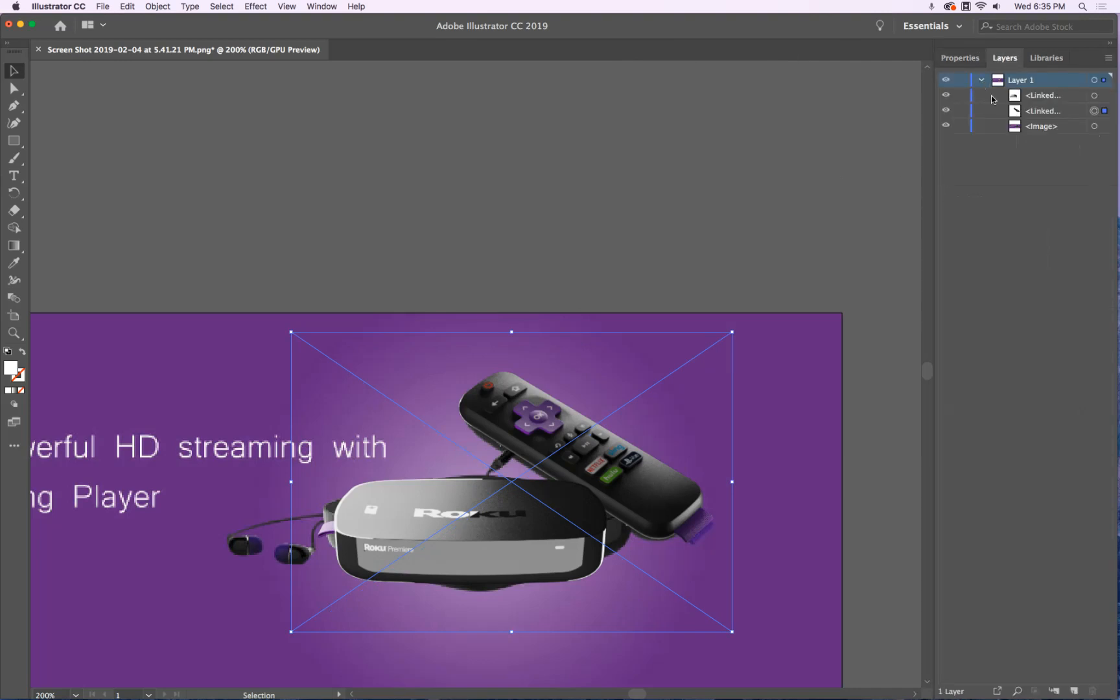
pyautogui.click(946, 127)
pyautogui.click(948, 127)
pyautogui.click(948, 127)
pyautogui.click(947, 127)
pyautogui.keyDown('alt'); pyautogui.scroll(-3, 309, 349); pyautogui.keyUp('alt')
pyautogui.moveTo(232, 270); pyautogui.dragTo(320, 234)
pyautogui.click(38, 281)
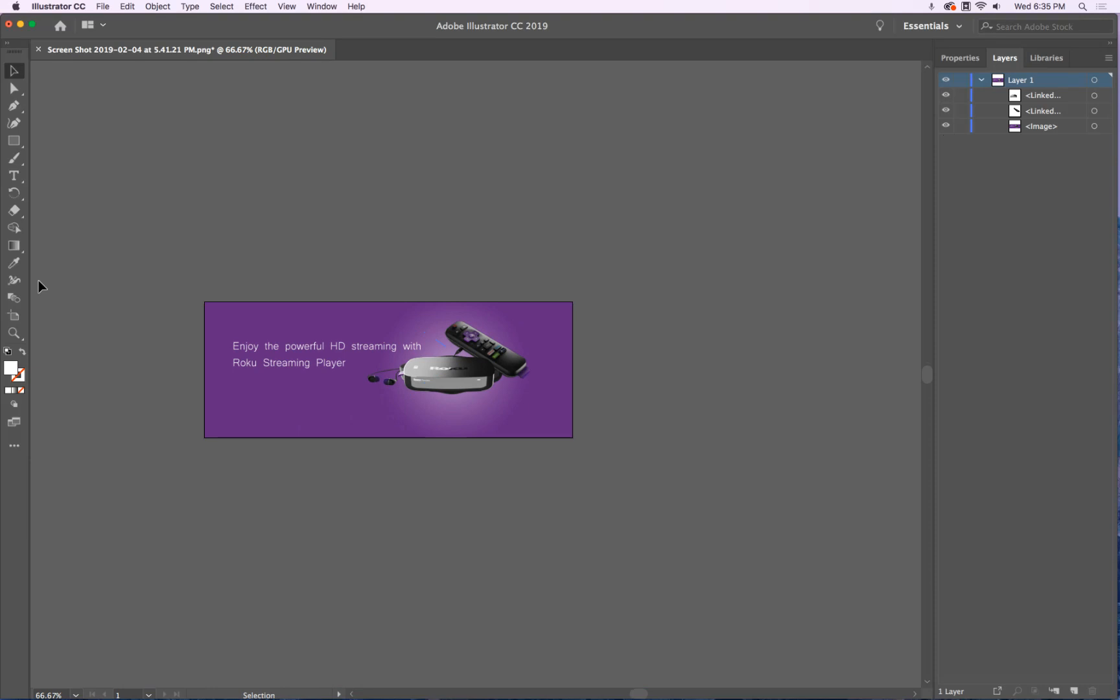
pyautogui.click(13, 141)
# Draw a rectangle filled with the banner's sampled purple, widened to span the full 726 pt banner
pyautogui.moveTo(205, 301)
pyautogui.mouseDown()
pyautogui.moveTo(429, 385)
pyautogui.moveTo(334, 437)
pyautogui.mouseUp()
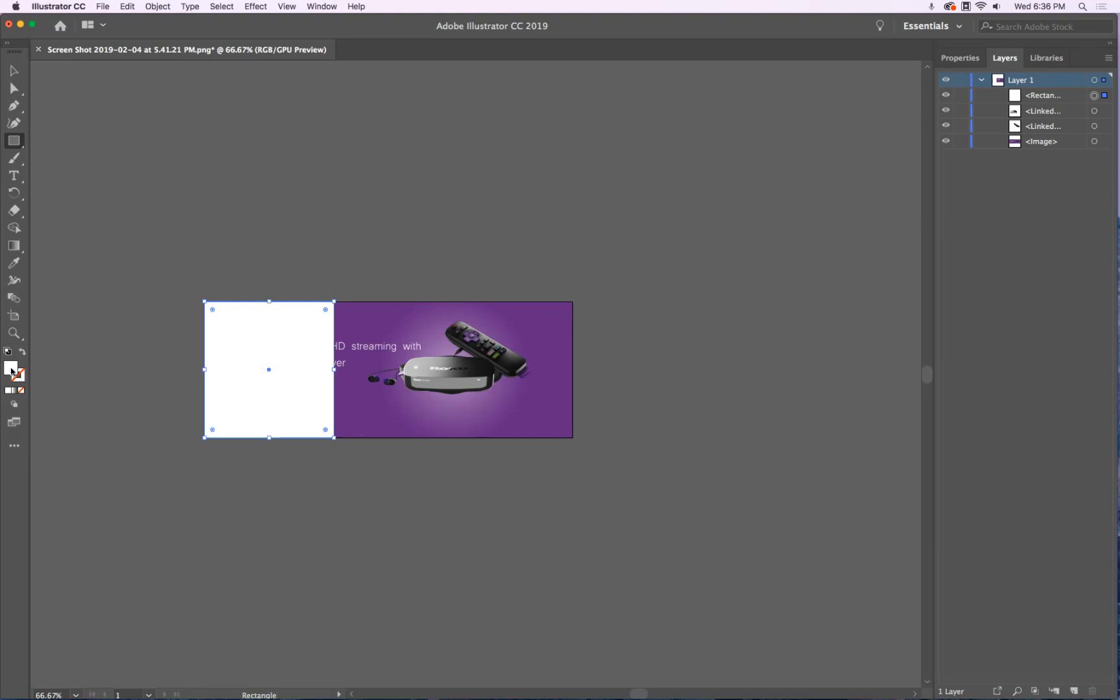
pyautogui.click(14, 264)
pyautogui.click(358, 413)
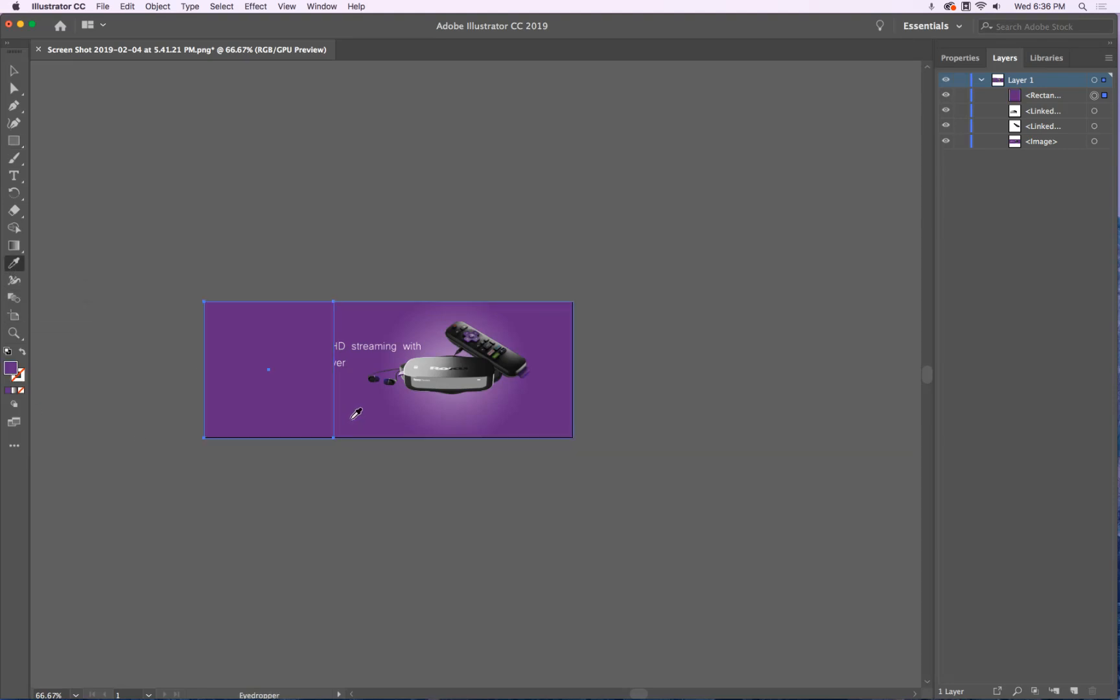
pyautogui.click(13, 70)
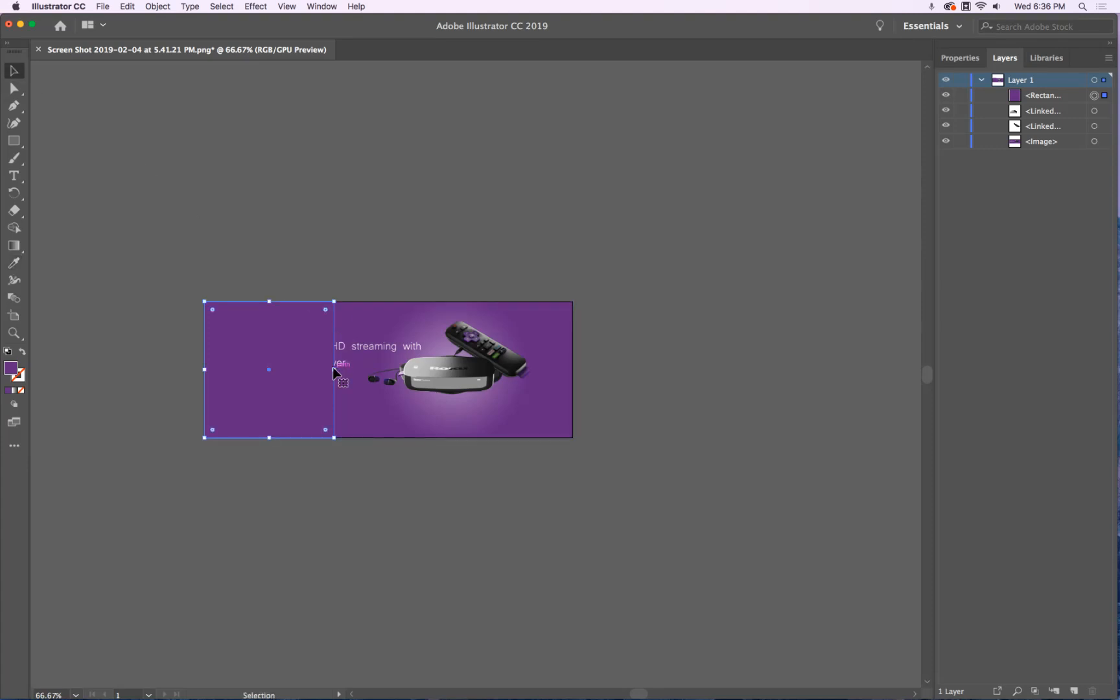
pyautogui.moveTo(336, 370); pyautogui.dragTo(572, 347)
# Move the purple rectangle below both renders in Layers and hide it
pyautogui.click(1045, 98)
pyautogui.moveTo(1044, 99); pyautogui.dragTo(1042, 133)
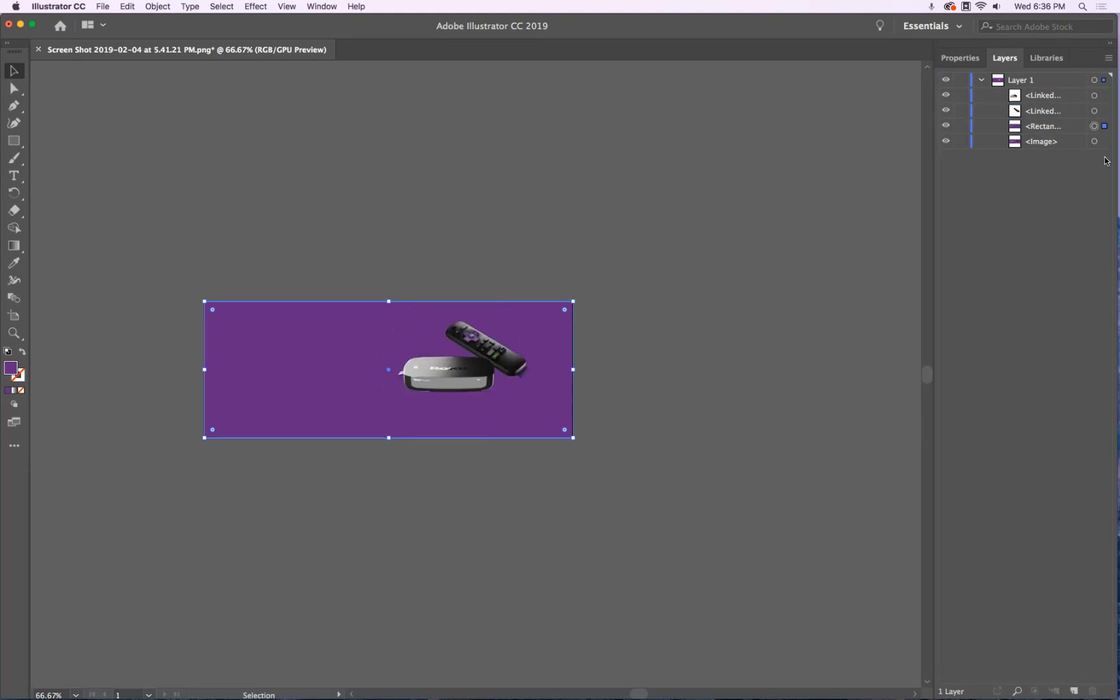
pyautogui.click(947, 126)
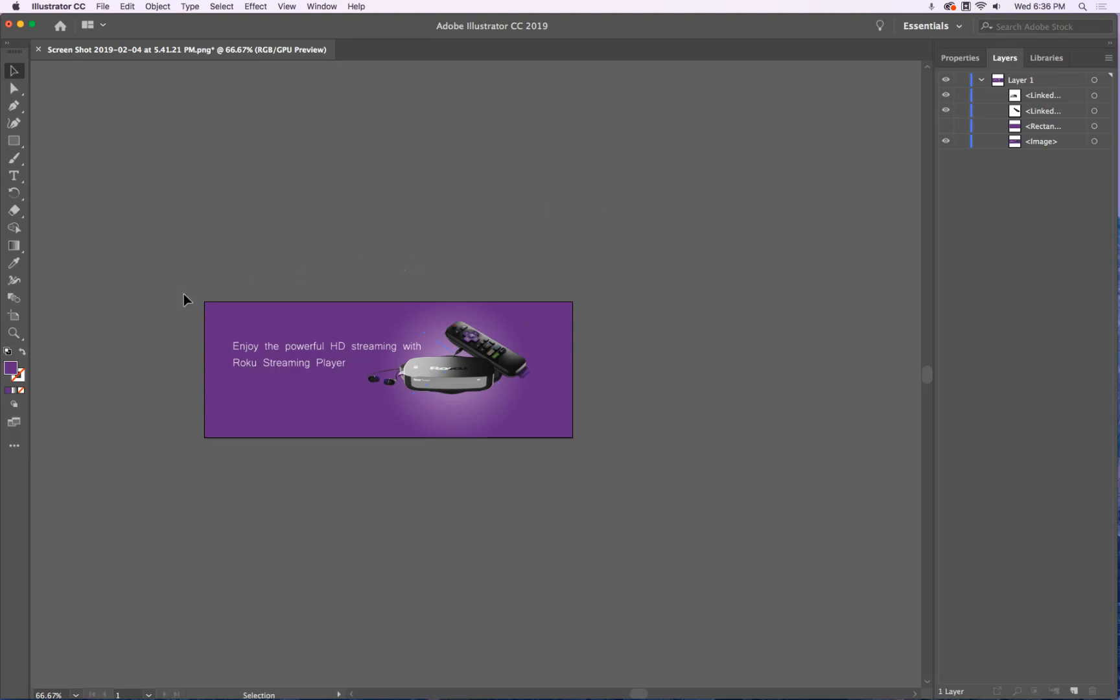
# Set up the standard Gradient tool, dismissing the freeform gradient introduction
pyautogui.click(13, 246)
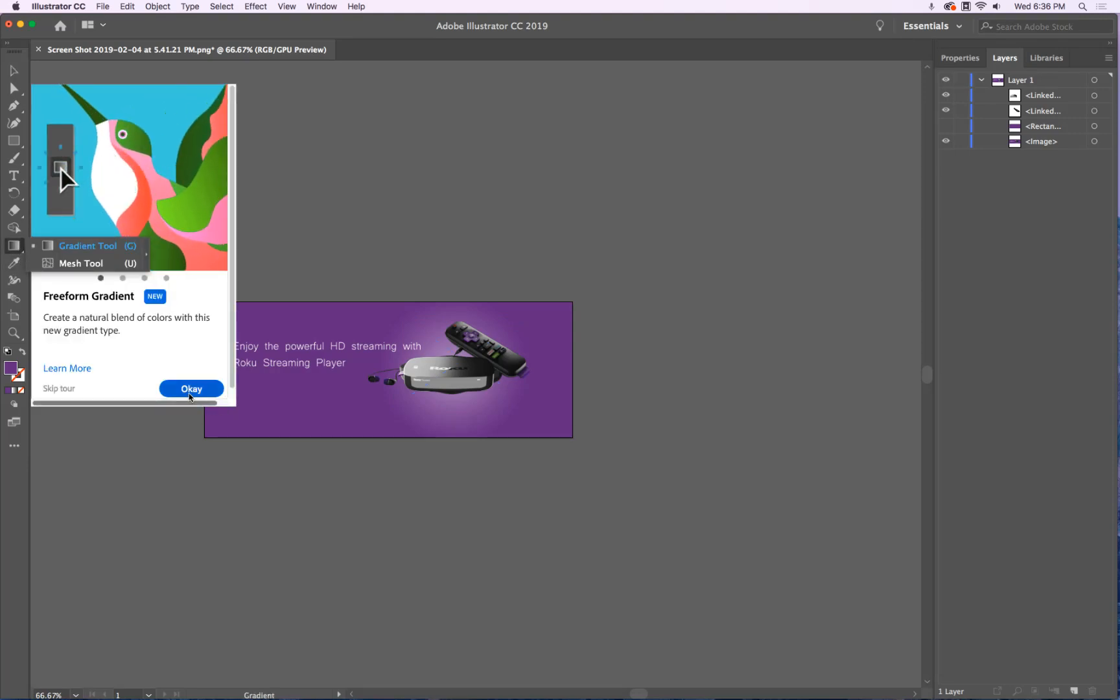
pyautogui.click(192, 389)
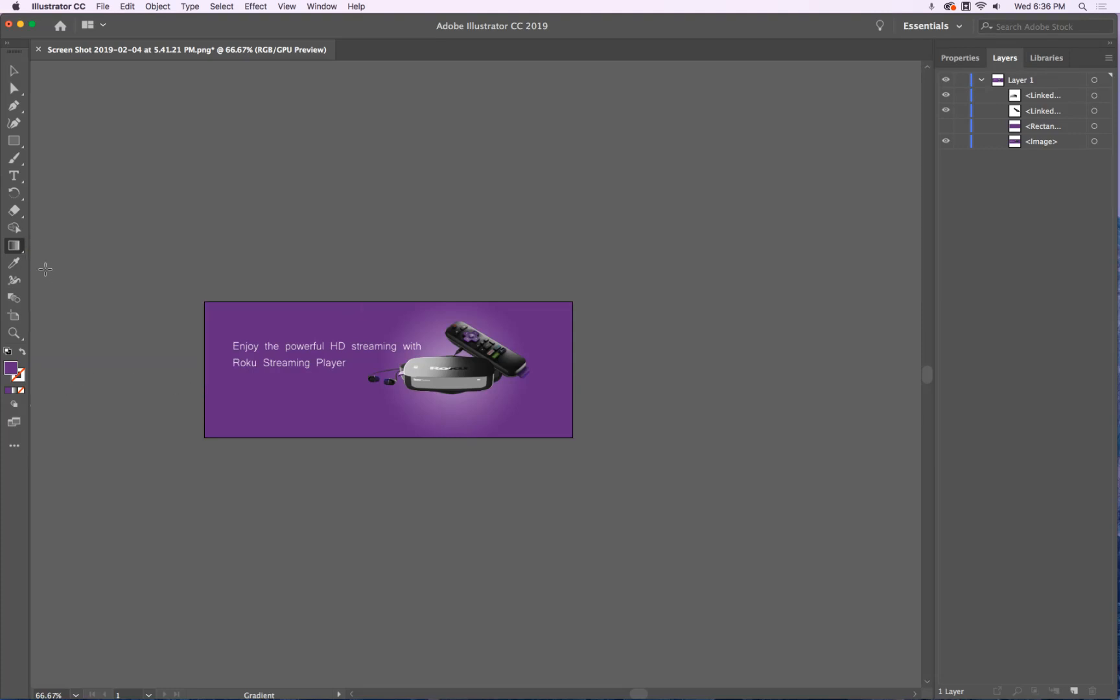
pyautogui.click(21, 250)
pyautogui.click(48, 245)
# Draw a circle over the banner's left side with the Ellipse tool and give it a gradient fill
pyautogui.click(14, 140)
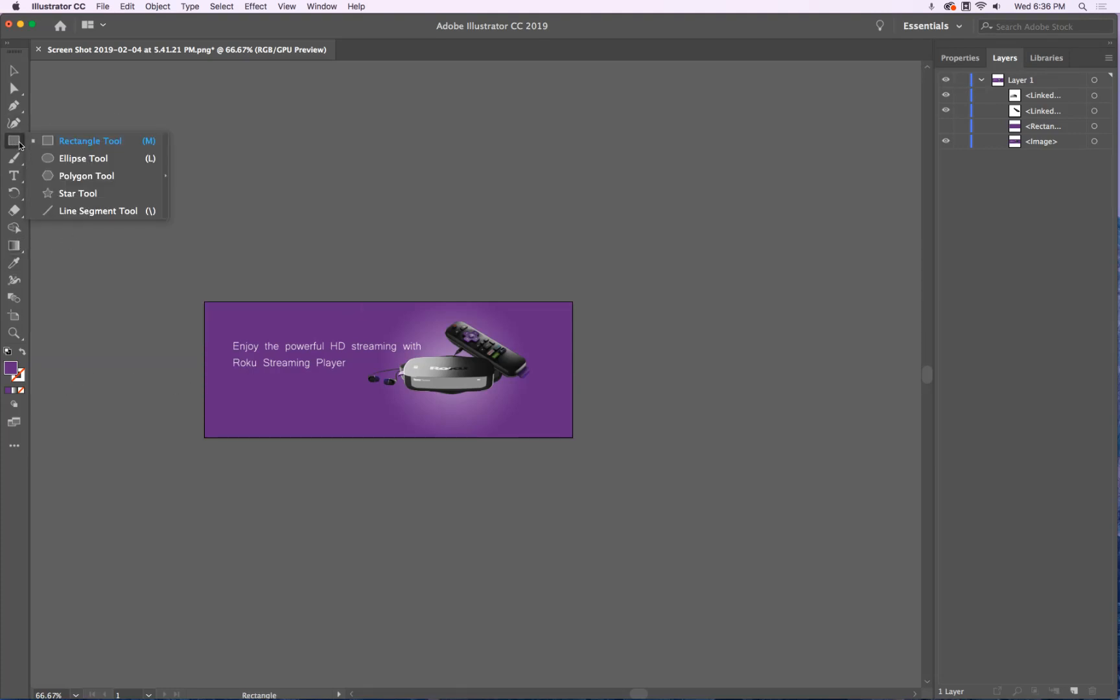
pyautogui.click(49, 159)
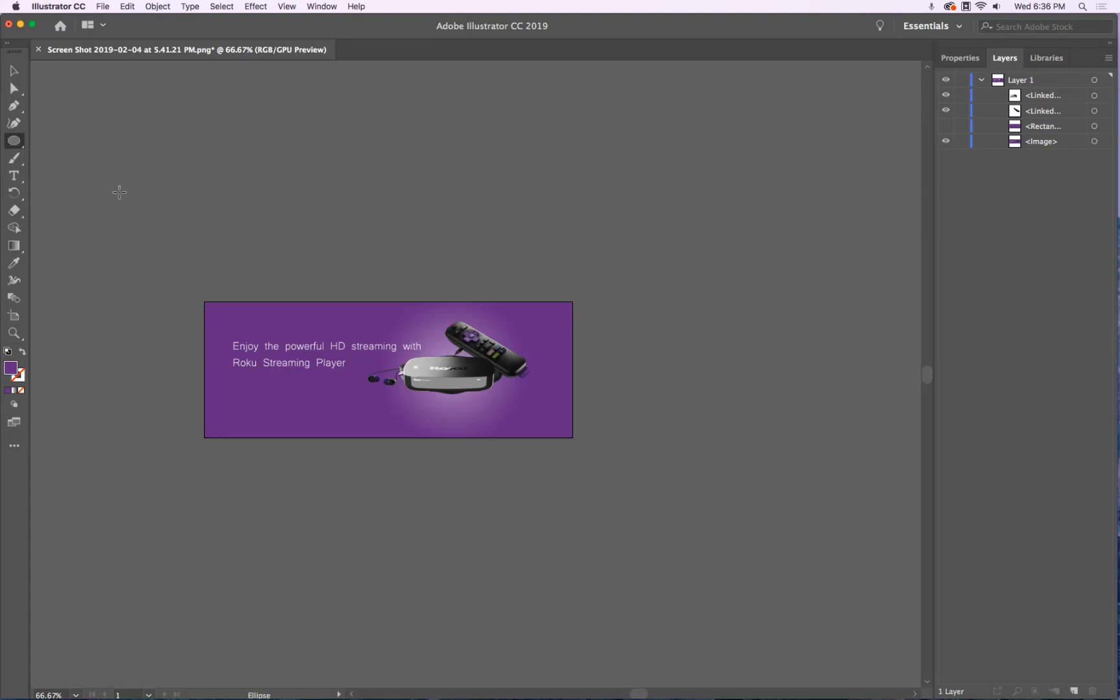
pyautogui.keyDown('alt'); pyautogui.moveTo(305, 376); pyautogui.dragTo(362, 334); pyautogui.keyUp('alt')
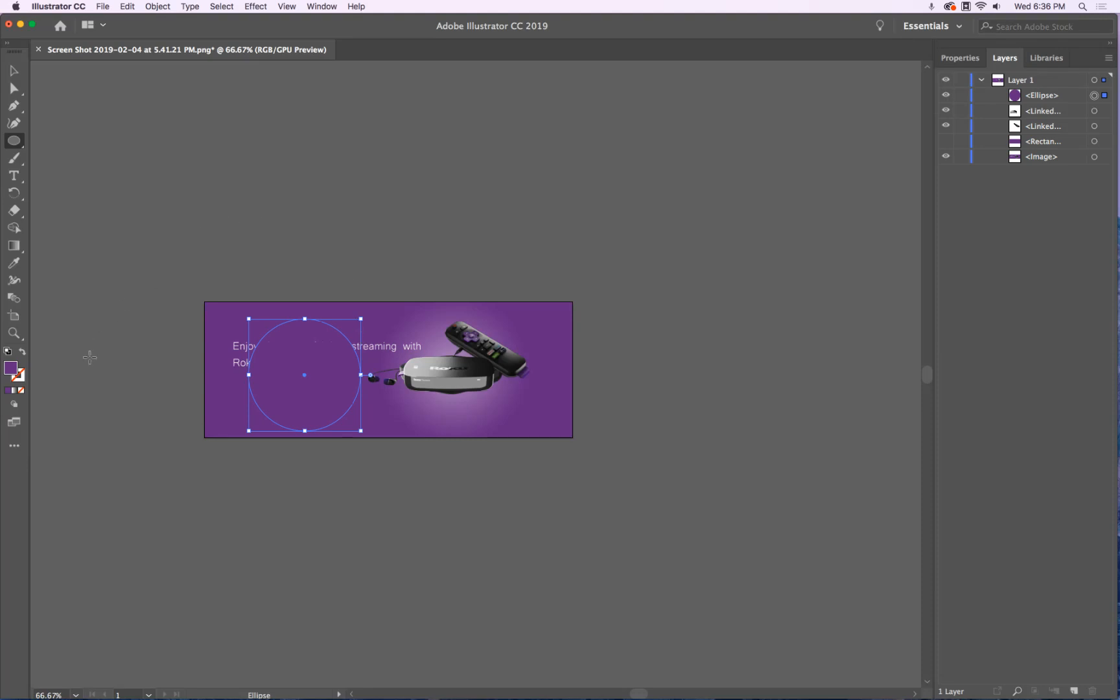
pyautogui.click(15, 392)
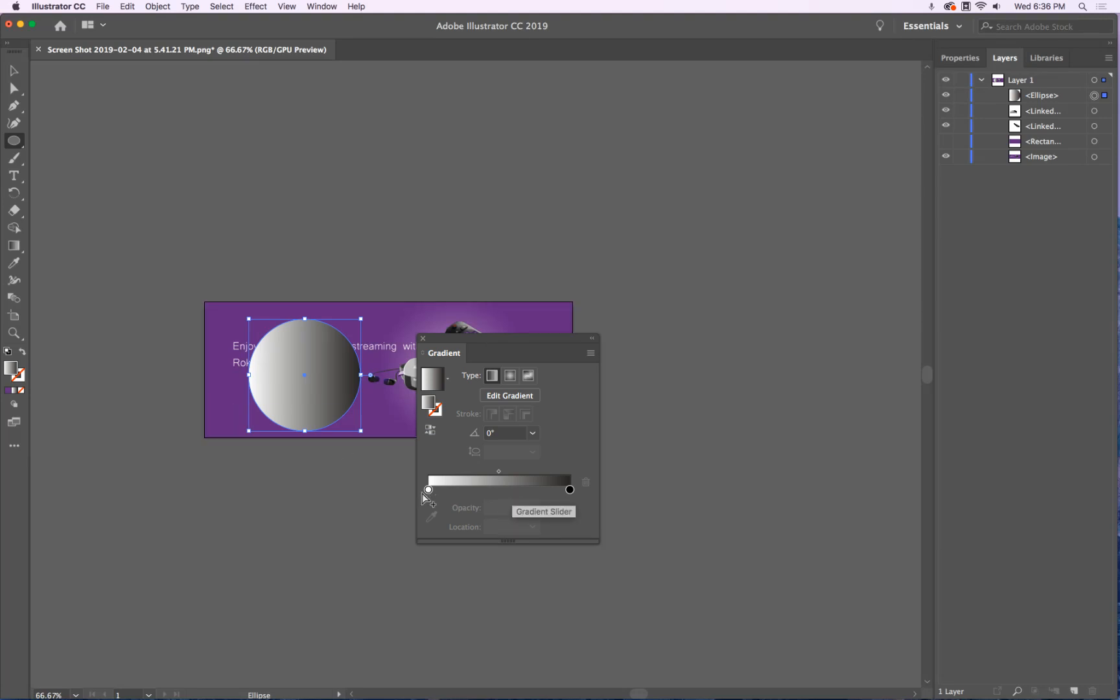
# Make the circle's gradient radial and set the black outer stop to 0% opacity
pyautogui.click(511, 376)
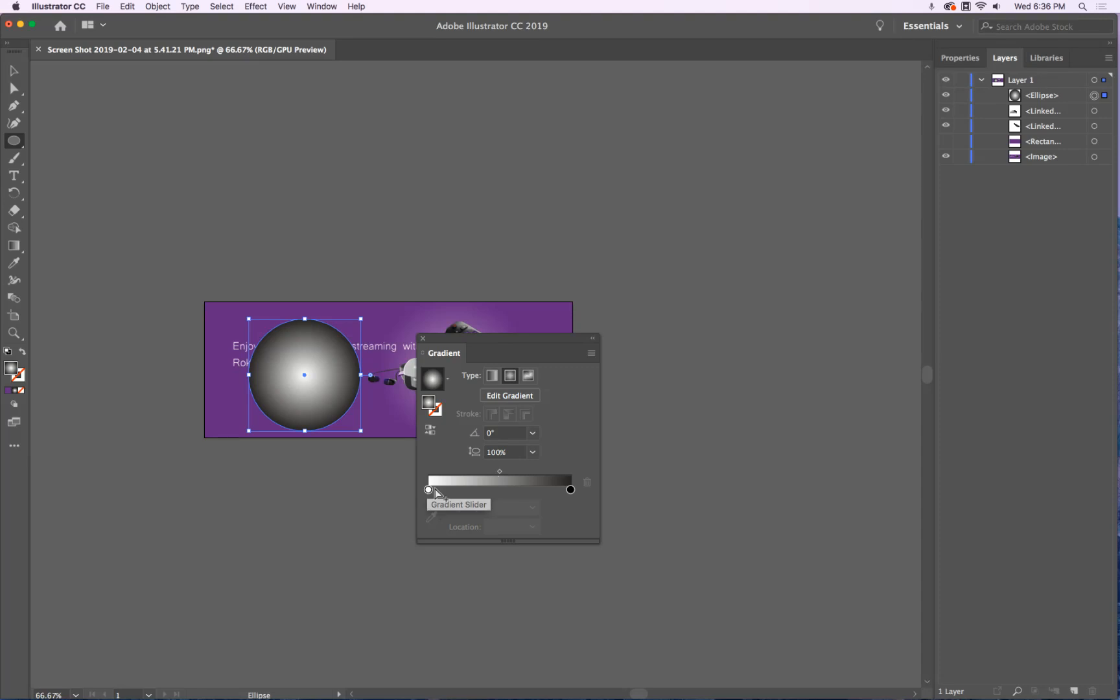
pyautogui.click(571, 491)
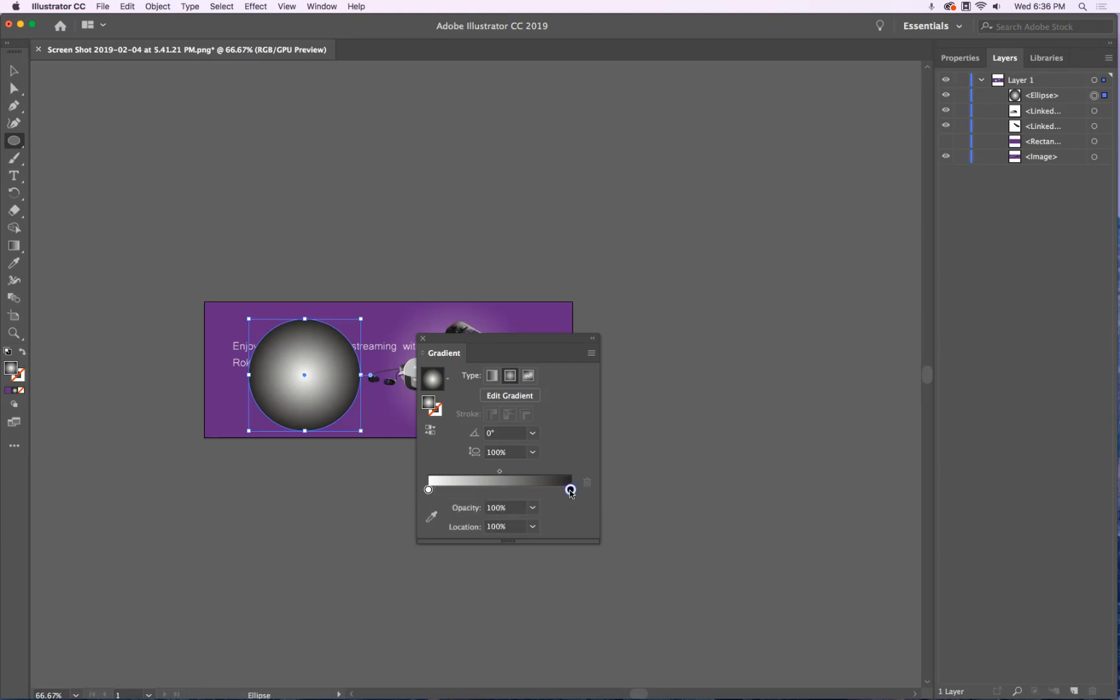
pyautogui.click(532, 508)
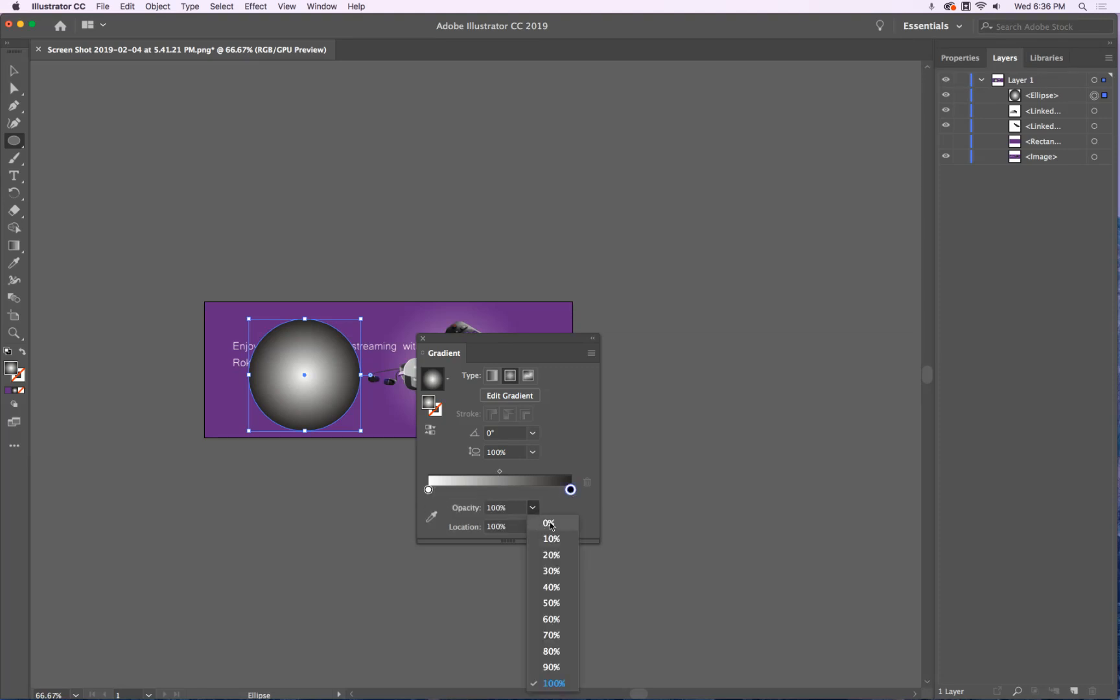
pyautogui.click(550, 525)
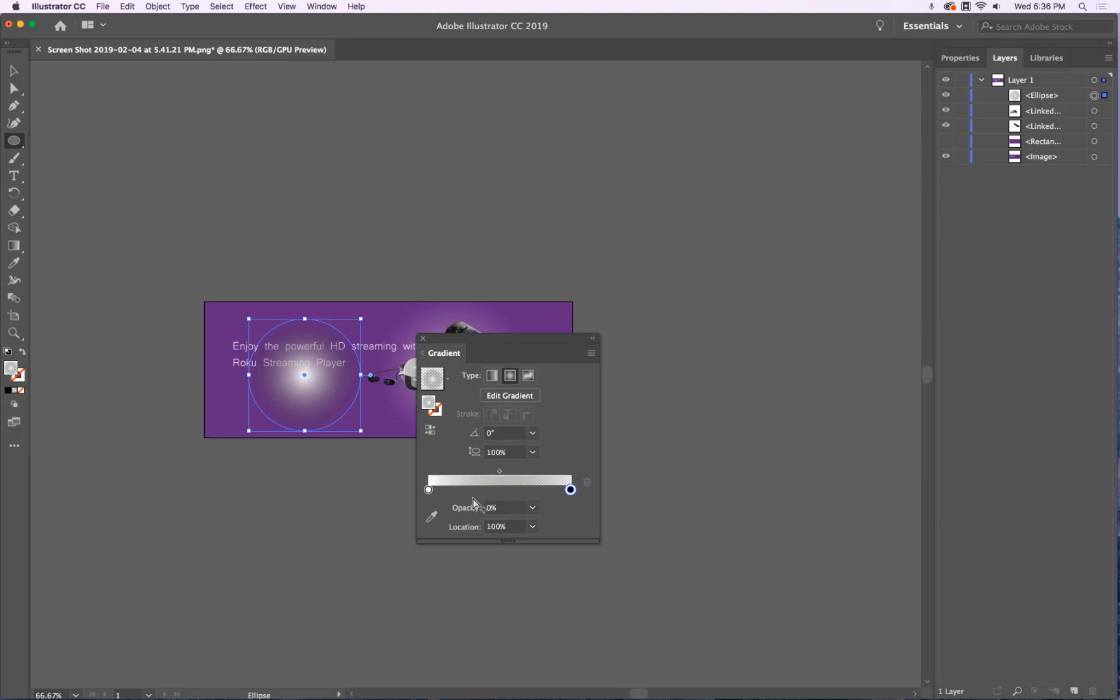
# Set the white centre stop to 40% opacity and slide it to about 31% location
pyautogui.moveTo(485, 342); pyautogui.dragTo(715, 261)
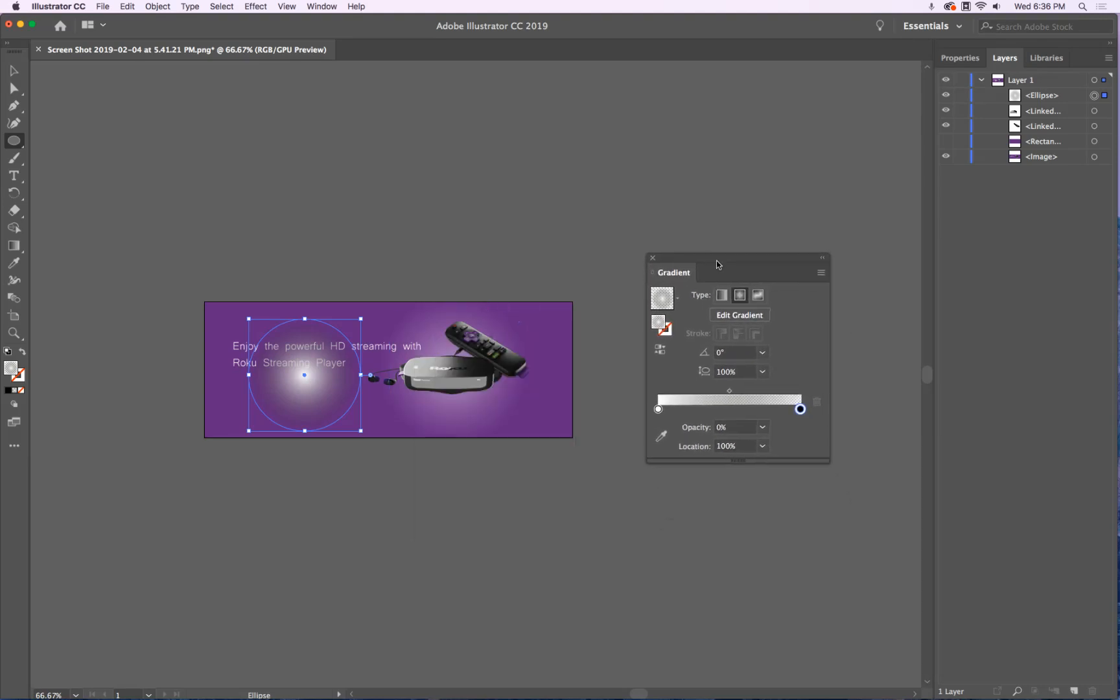
pyautogui.click(659, 409)
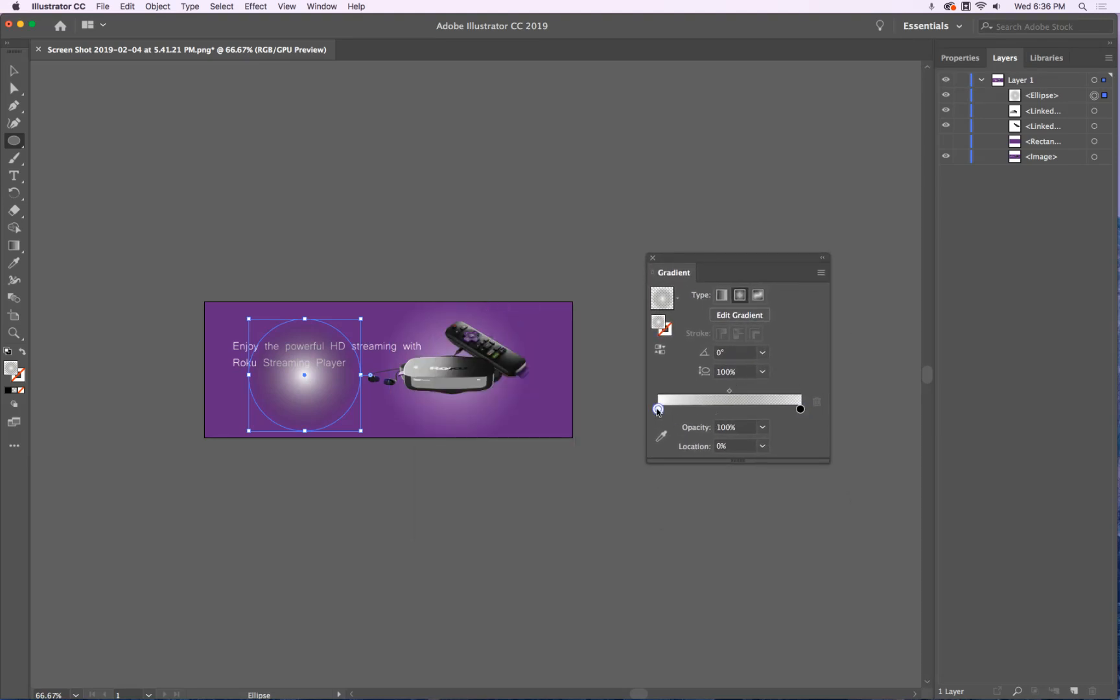
pyautogui.click(763, 428)
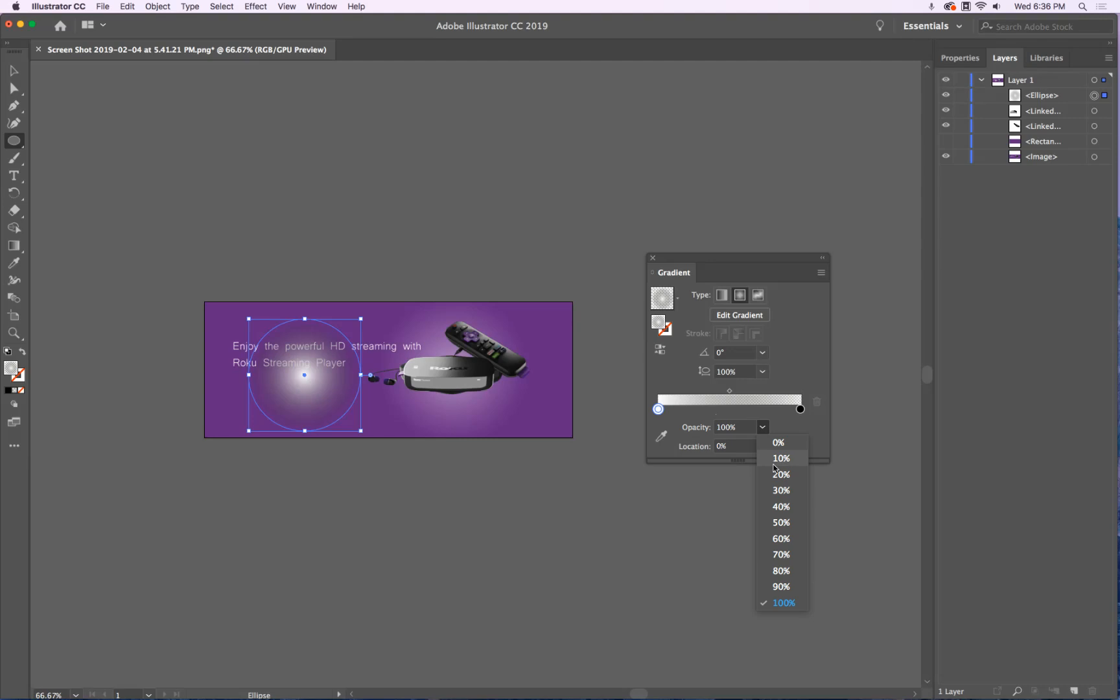
pyautogui.click(781, 506)
pyautogui.moveTo(657, 409); pyautogui.dragTo(702, 409)
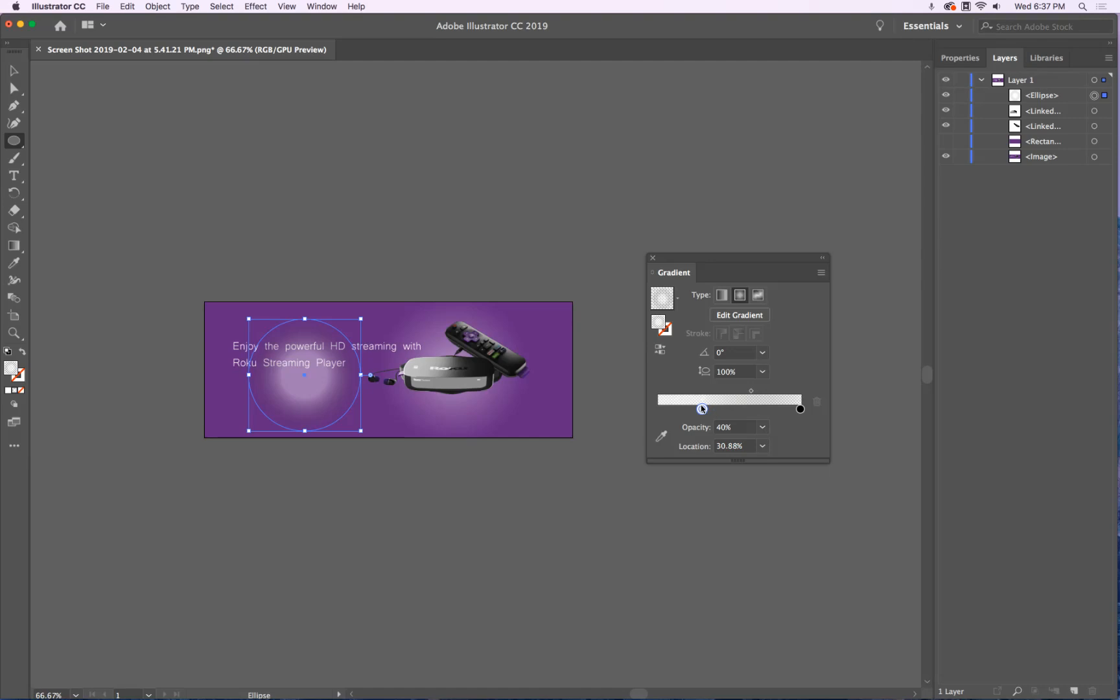
pyautogui.click(14, 70)
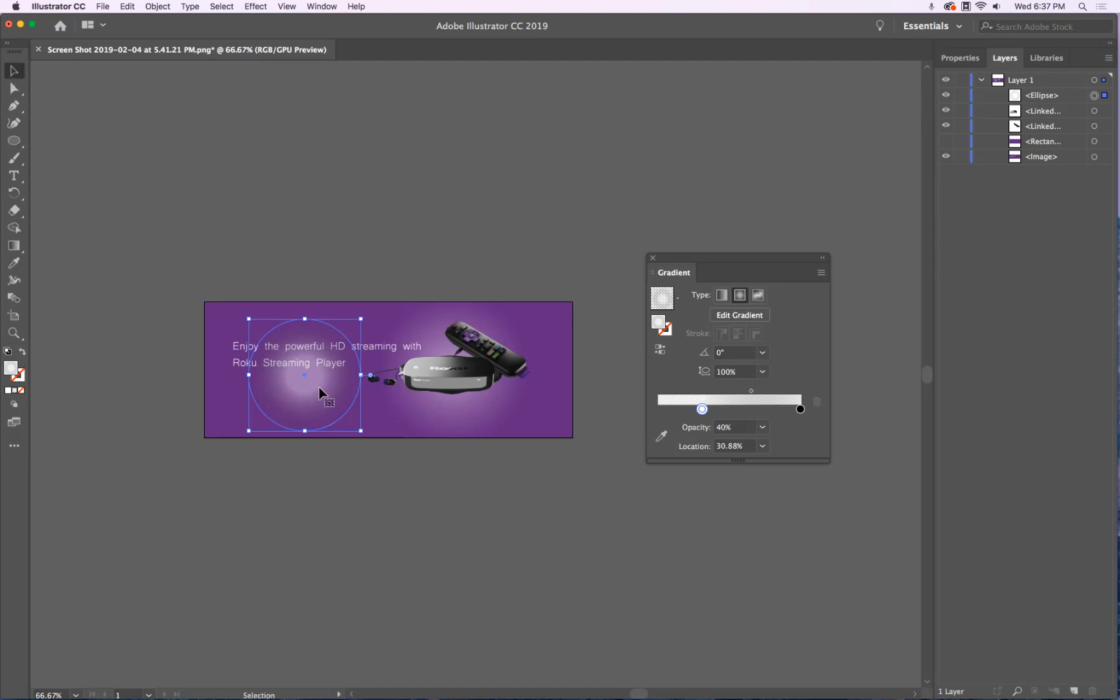
# Move the glow circle behind the box and remote, layer it under the product images, and show the purple rectangle
pyautogui.moveTo(305, 378); pyautogui.dragTo(453, 366)
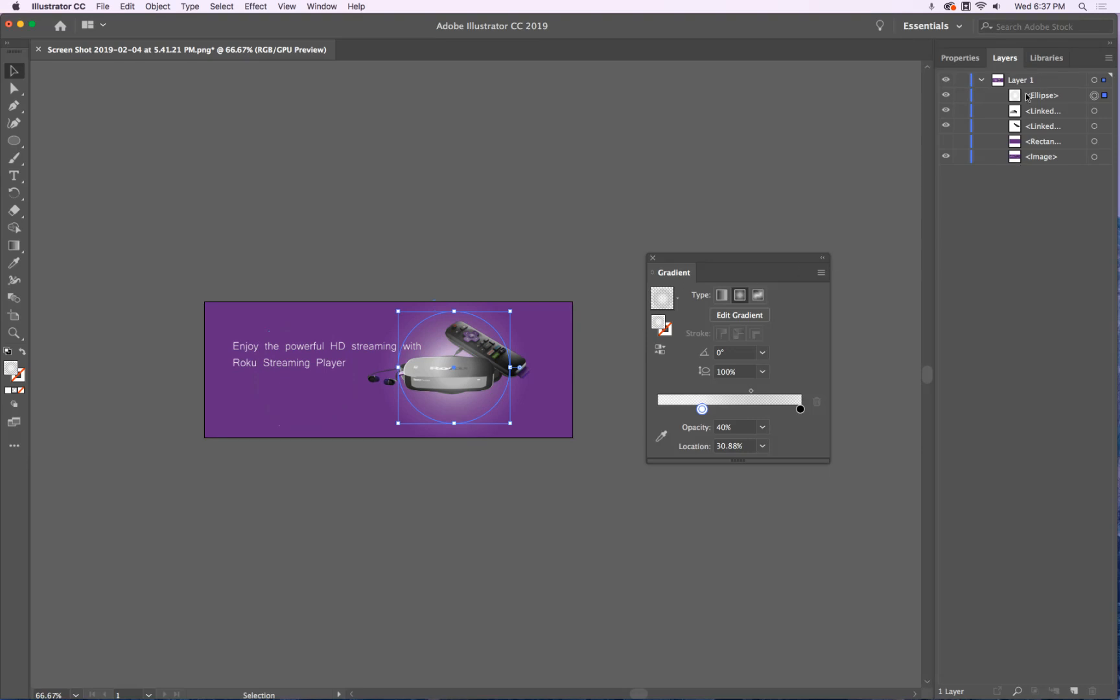
pyautogui.moveTo(1043, 97); pyautogui.dragTo(1036, 133)
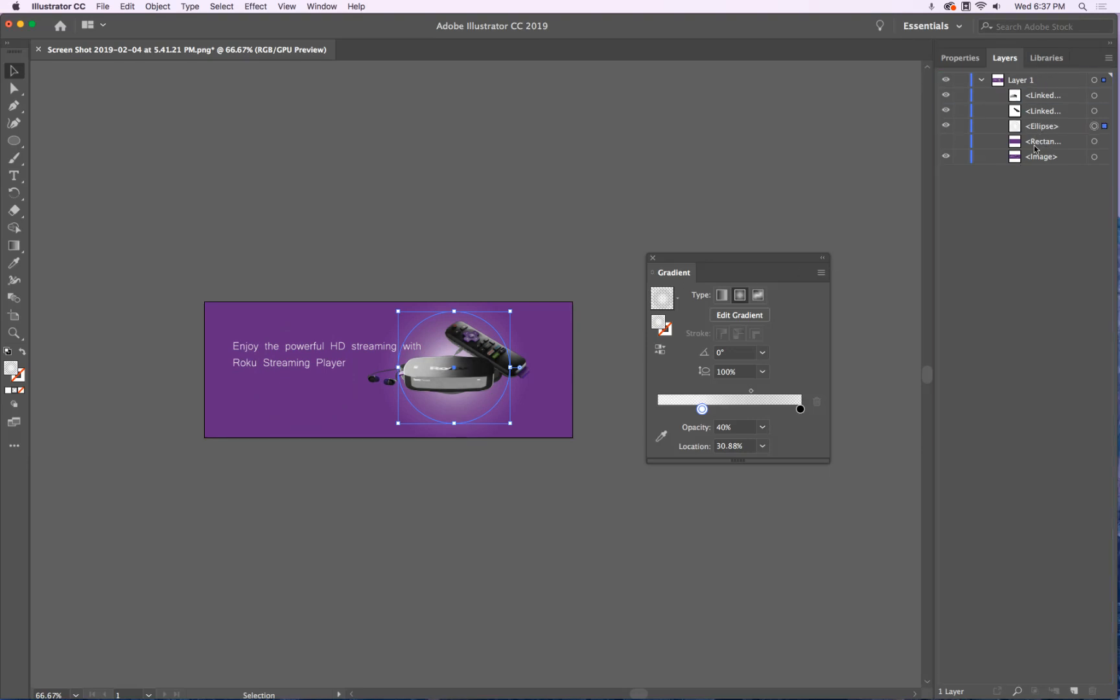
pyautogui.click(947, 142)
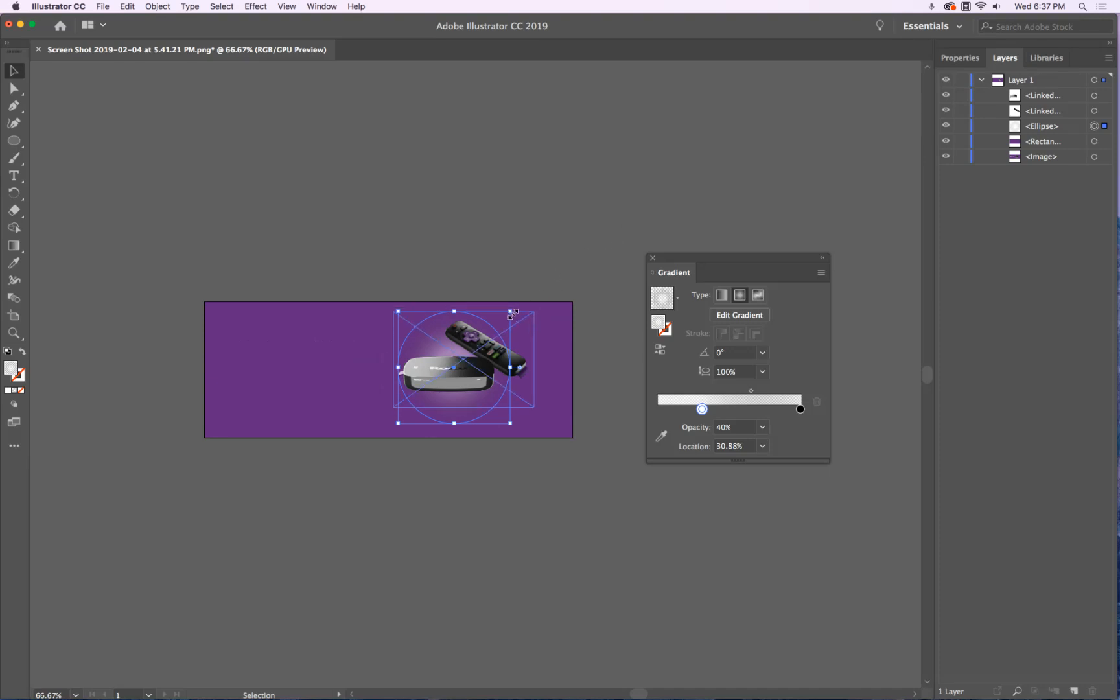
# Resize the glow around the products and pull its white stop closer to the centre
pyautogui.moveTo(510, 423); pyautogui.dragTo(523, 435)
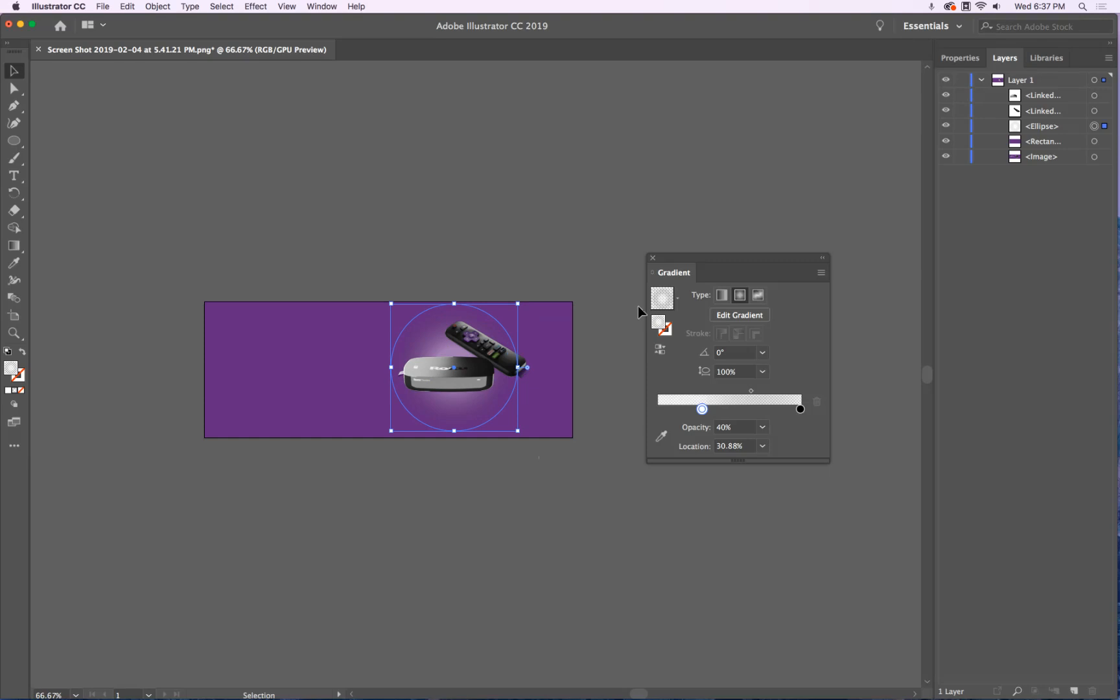
pyautogui.moveTo(703, 411); pyautogui.dragTo(686, 414)
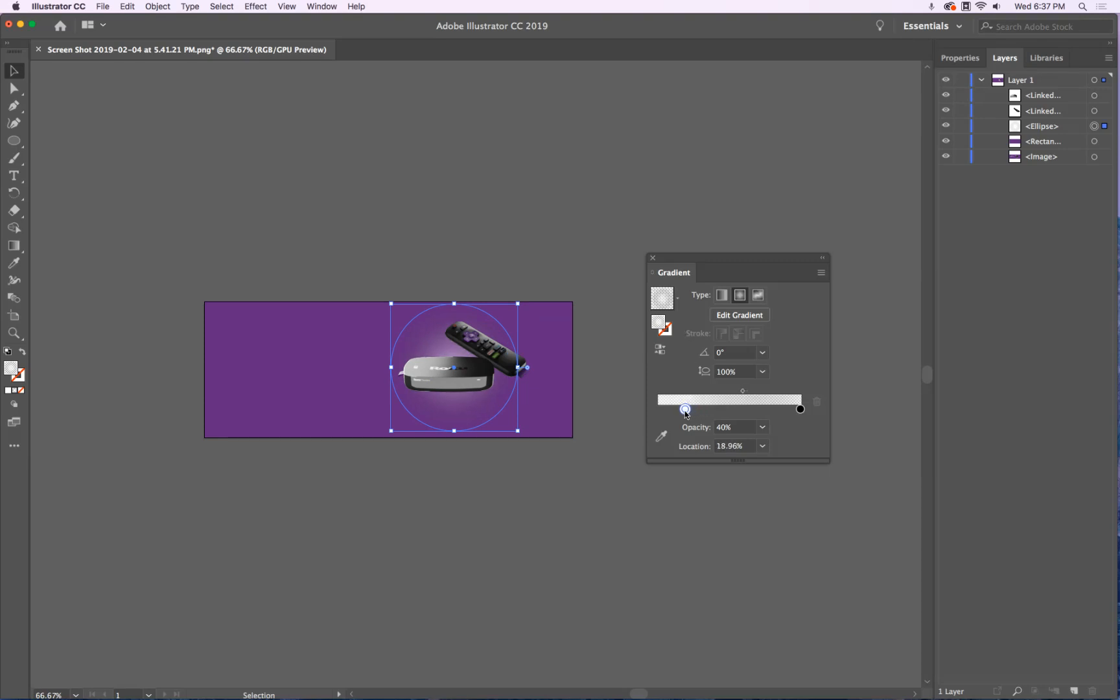
pyautogui.click(596, 179)
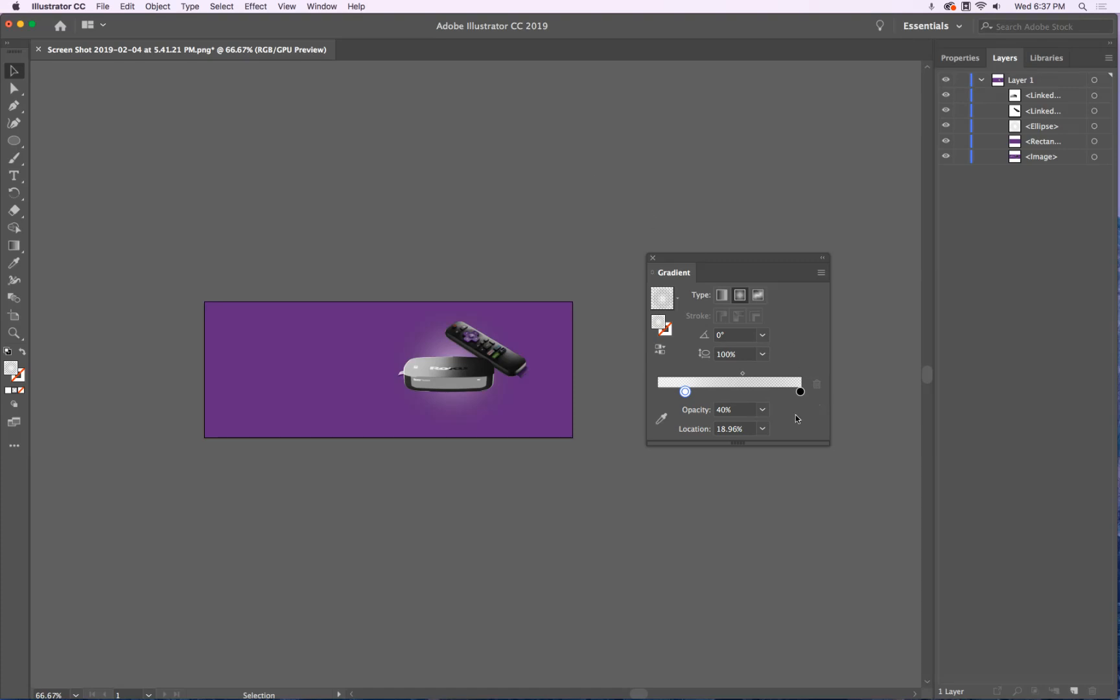
# Toggle the purple rectangle to compare against the reference, then enlarge the glow circle slightly
pyautogui.click(946, 142)
pyautogui.click(947, 142)
pyautogui.click(946, 142)
pyautogui.click(946, 142)
pyautogui.click(947, 142)
pyautogui.click(946, 142)
pyautogui.click(1037, 132)
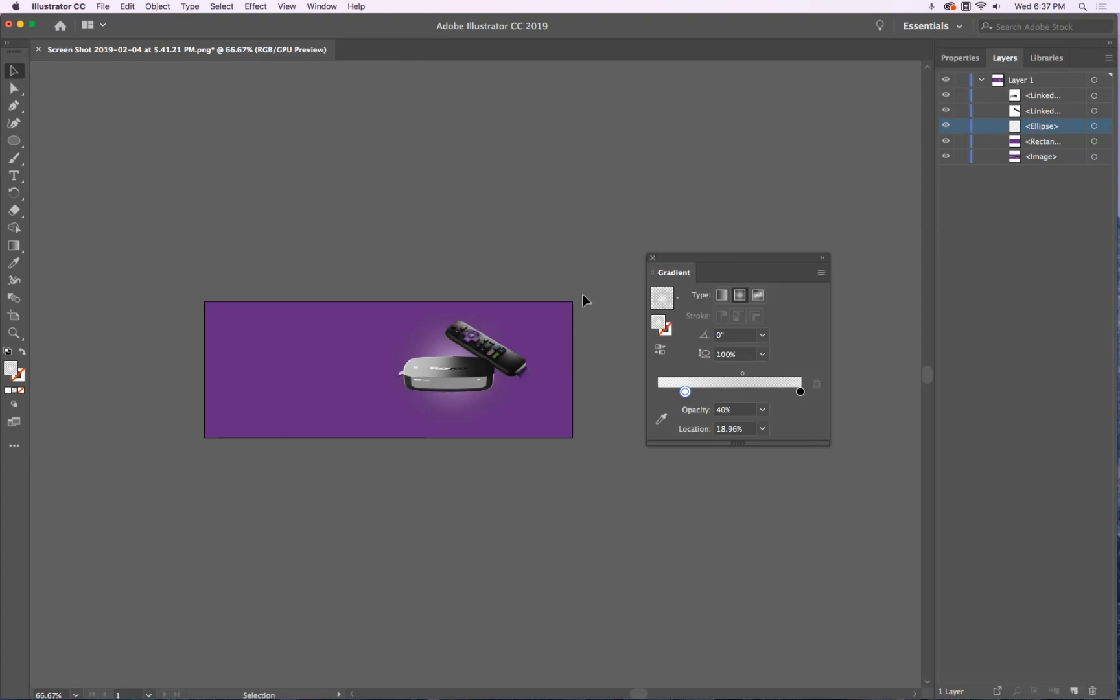
pyautogui.click(454, 431)
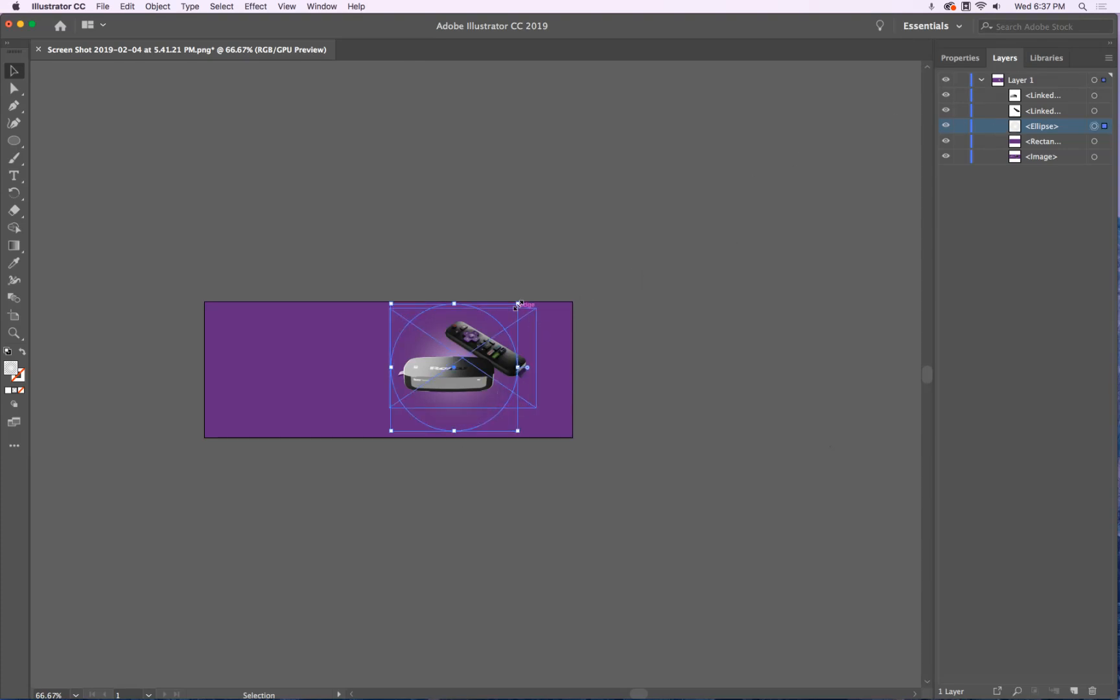
pyautogui.moveTo(517, 303); pyautogui.dragTo(534, 290)
pyautogui.click(551, 259)
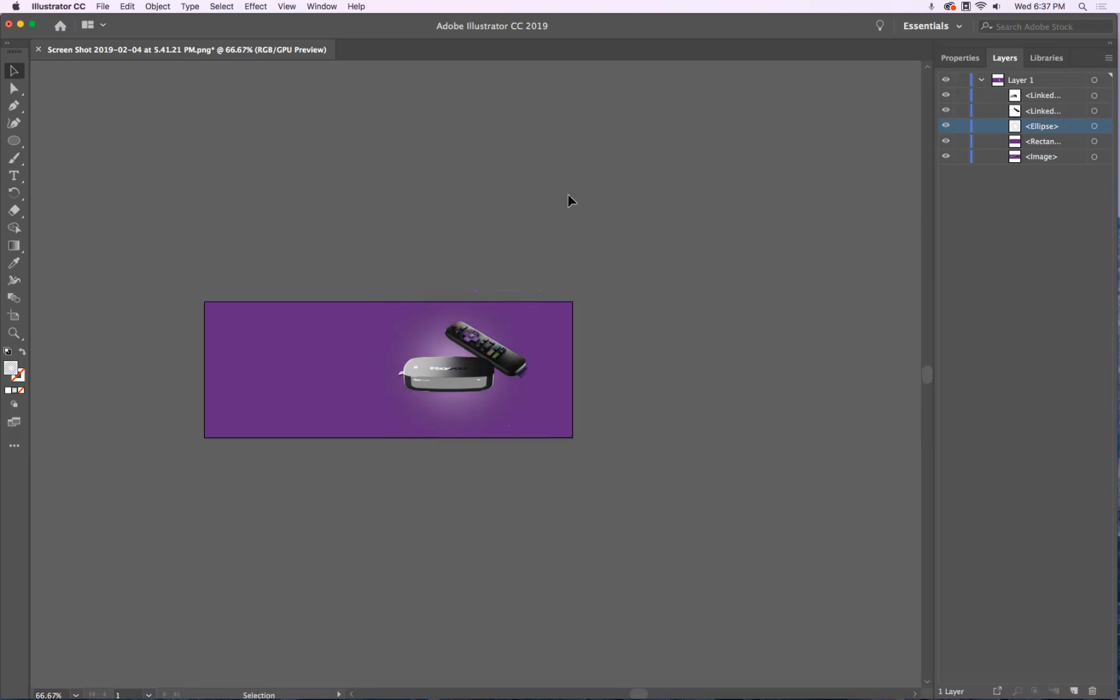
# Hide the purple rectangle and type 'Enjoy the powerful HD streaming with' / 'Roku Streaming Player' below the reference slogan
pyautogui.click(946, 142)
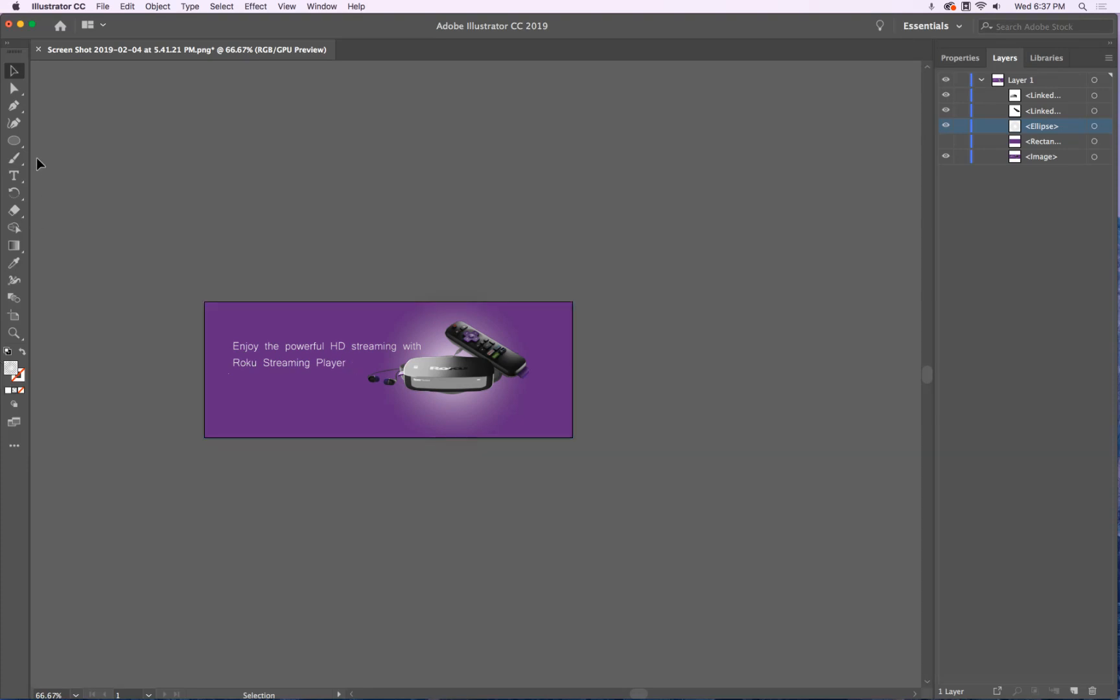
pyautogui.click(14, 177)
pyautogui.click(250, 390)
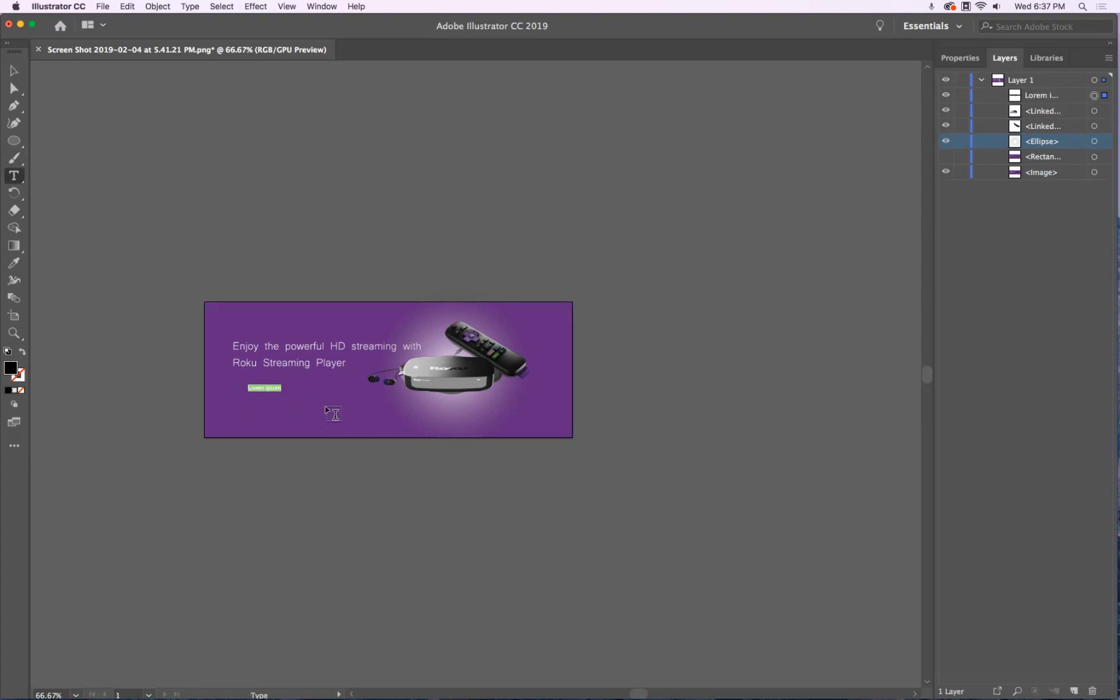
pyautogui.write('Enjoy the powerful HD st')
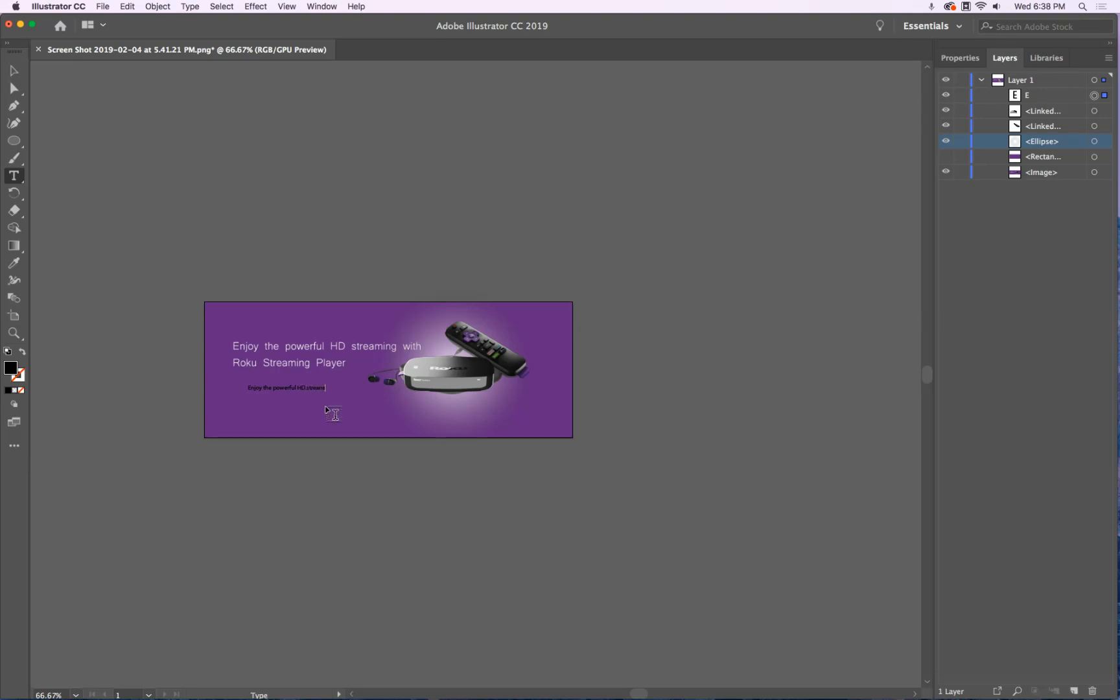
pyautogui.write('reaming with')
pyautogui.press('Return')
pyautogui.write('Roku Streaming Player')
pyautogui.press('super+a')
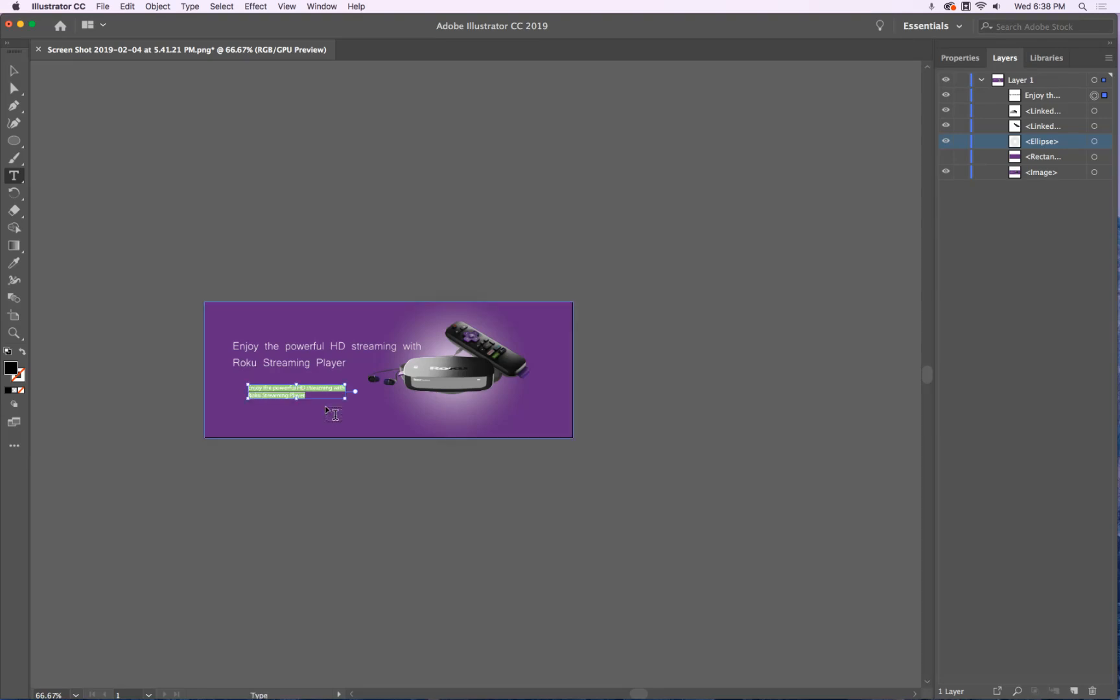
# Set the slogan text fill to pure white (FFFFFF)
pyautogui.doubleClick(10, 367)
pyautogui.moveTo(406, 286); pyautogui.dragTo(362, 255)
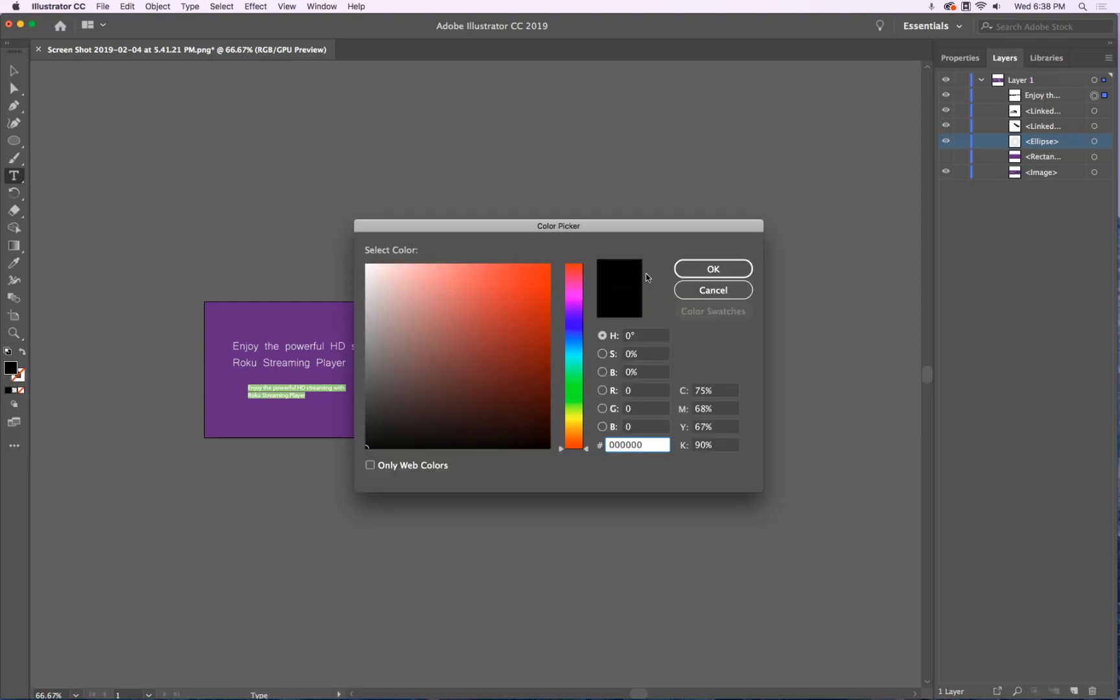
pyautogui.moveTo(377, 283); pyautogui.dragTo(365, 264)
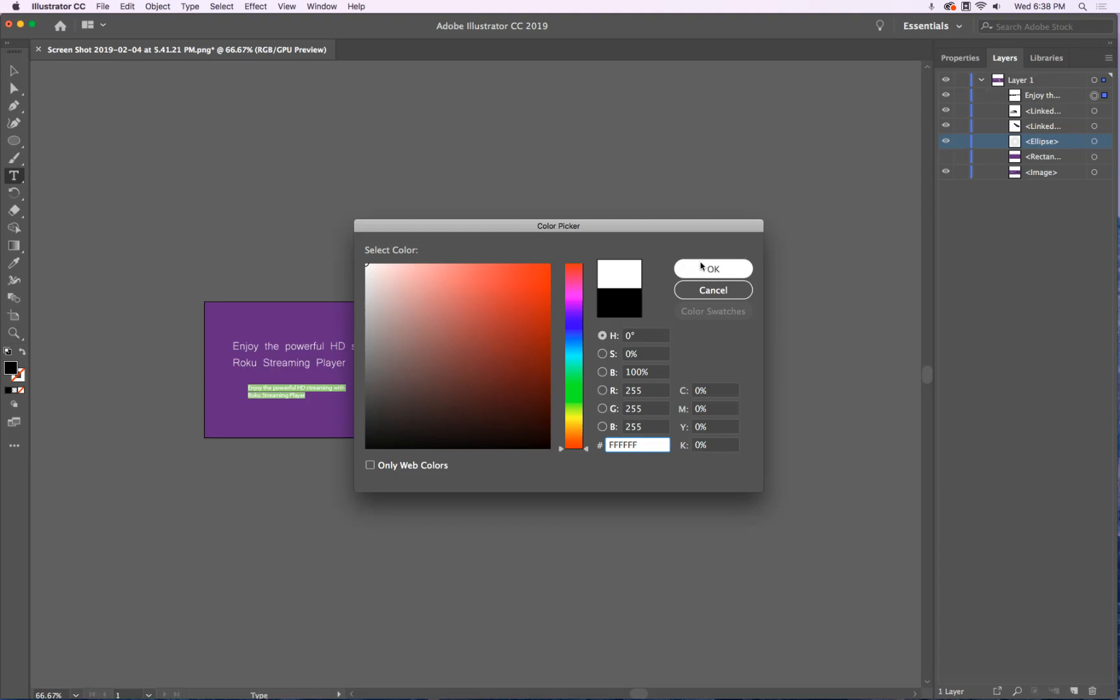
pyautogui.click(710, 269)
# Move the slogan onto the reference headline and scale it up to match
pyautogui.click(13, 70)
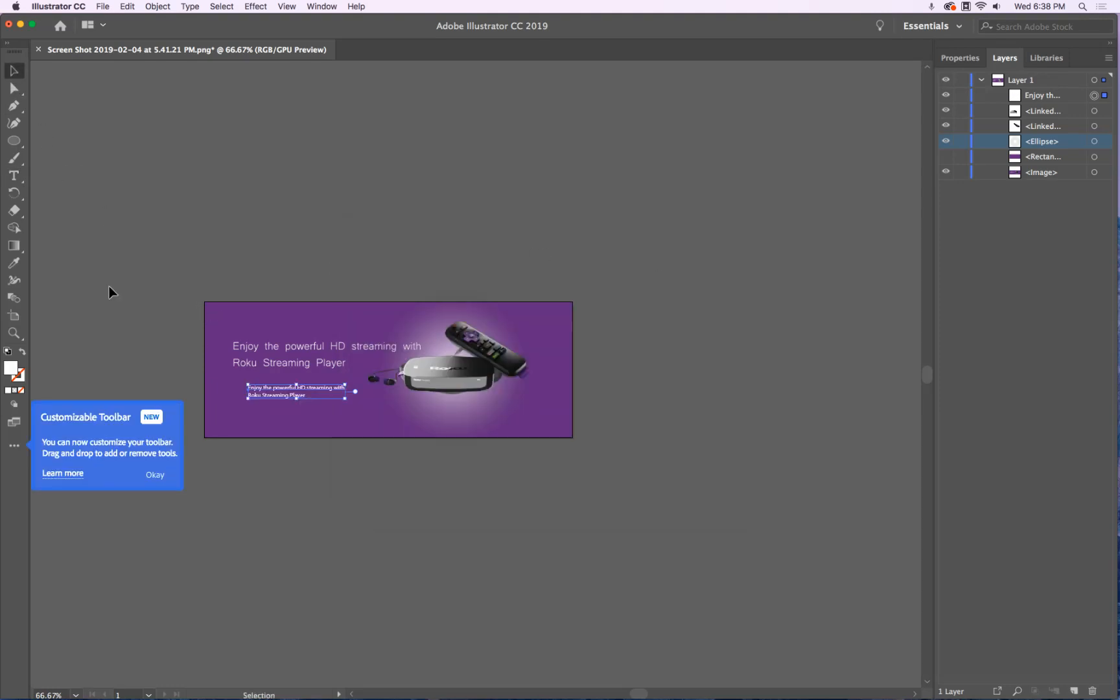
pyautogui.click(150, 475)
pyautogui.keyDown('alt'); pyautogui.scroll(1, 272, 397); pyautogui.keyUp('alt')
pyautogui.keyDown('alt'); pyautogui.scroll(3, 270, 392); pyautogui.keyUp('alt')
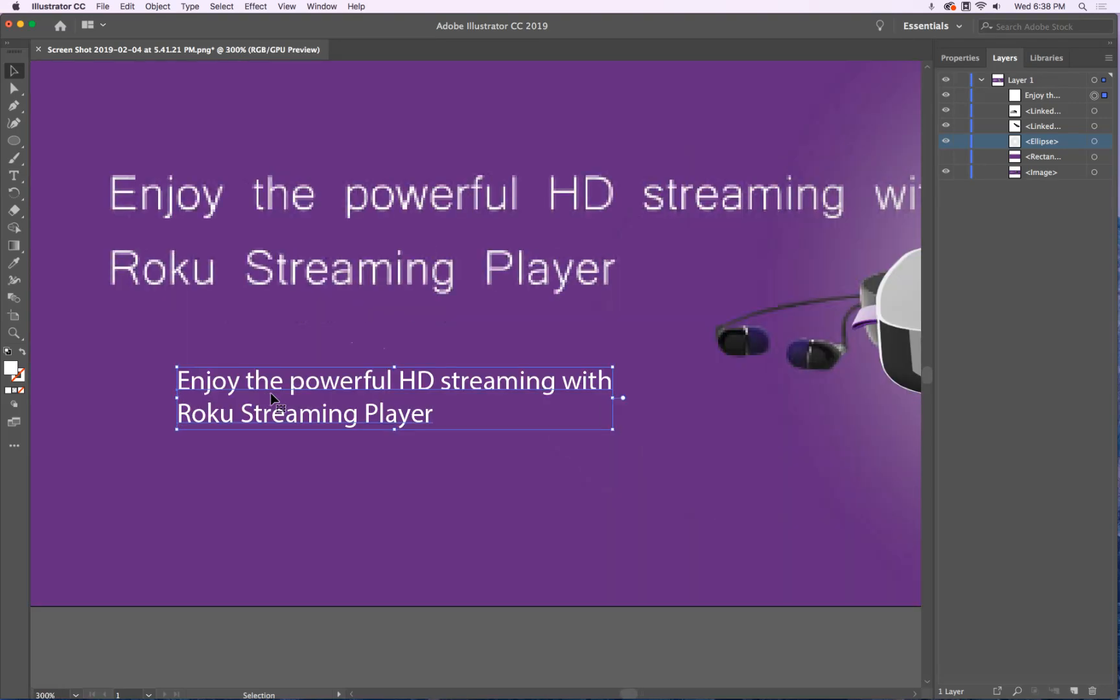
pyautogui.keyDown('alt'); pyautogui.scroll(-2, 270, 393); pyautogui.keyUp('alt')
pyautogui.moveTo(275, 387); pyautogui.dragTo(244, 288)
pyautogui.moveTo(410, 313); pyautogui.dragTo(610, 429)
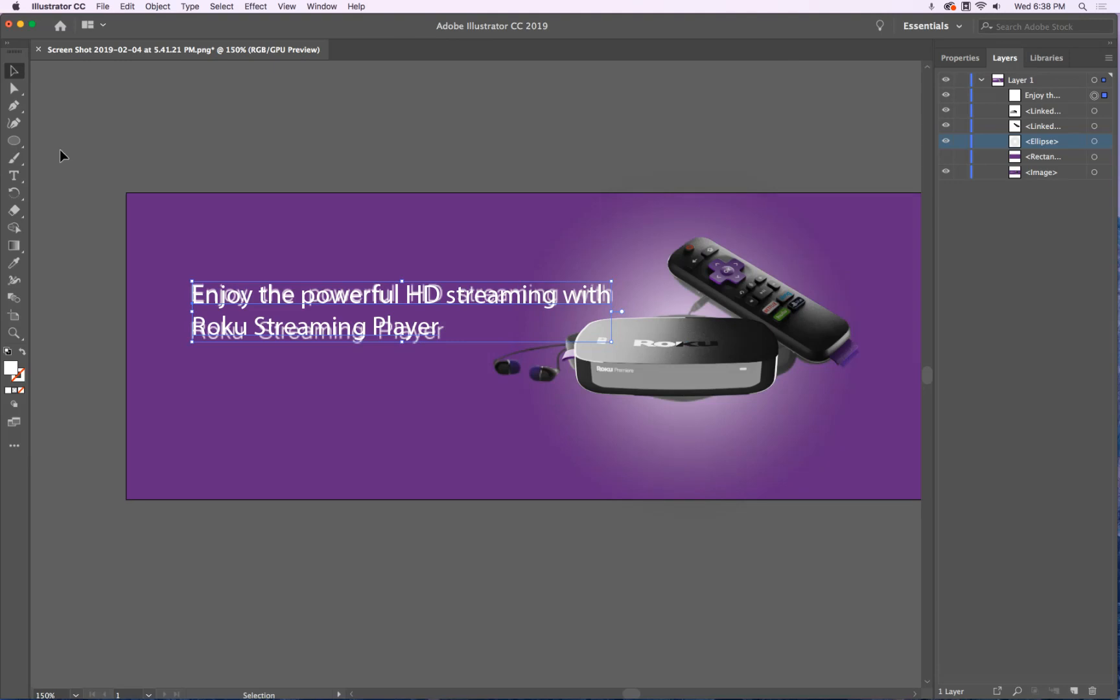
# Show the Character panel from Window > Type, set the slogan to 24 pt, and open the font list
pyautogui.click(312, 6)
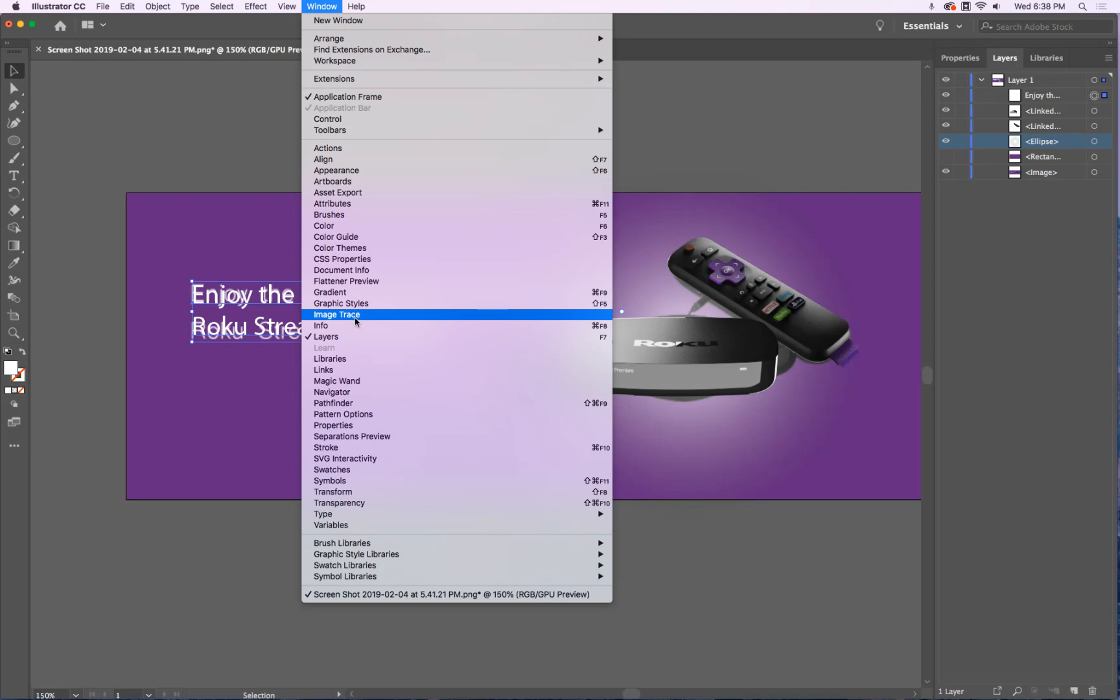
pyautogui.moveTo(391, 514)
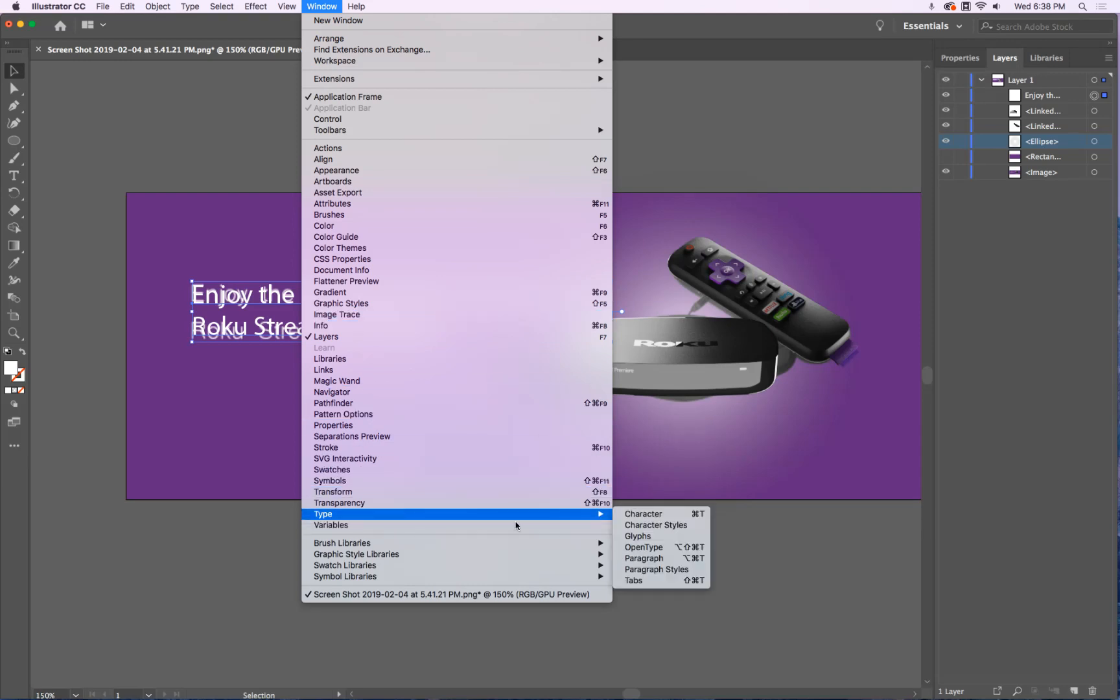
pyautogui.click(643, 514)
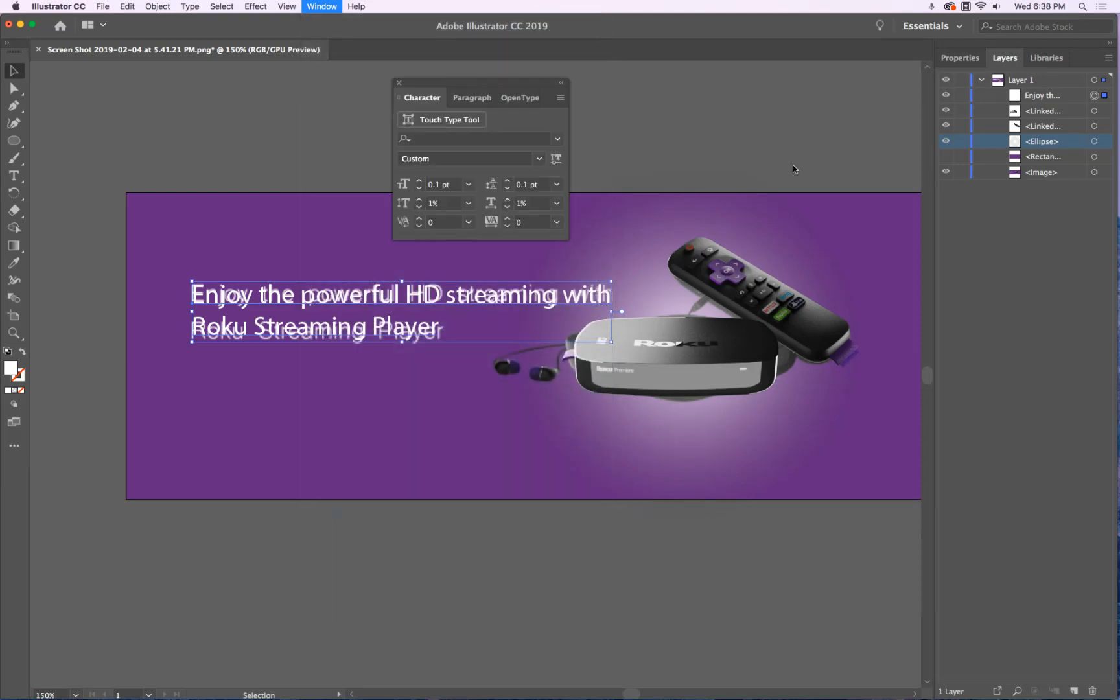
pyautogui.moveTo(507, 82); pyautogui.dragTo(726, 63)
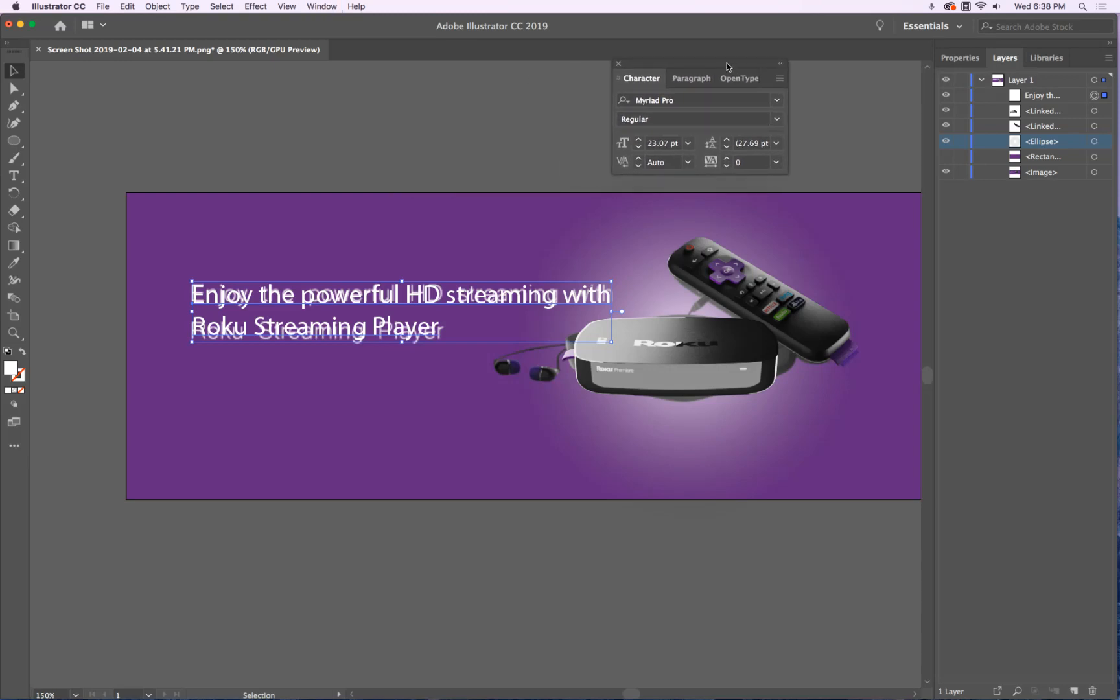
pyautogui.click(637, 139)
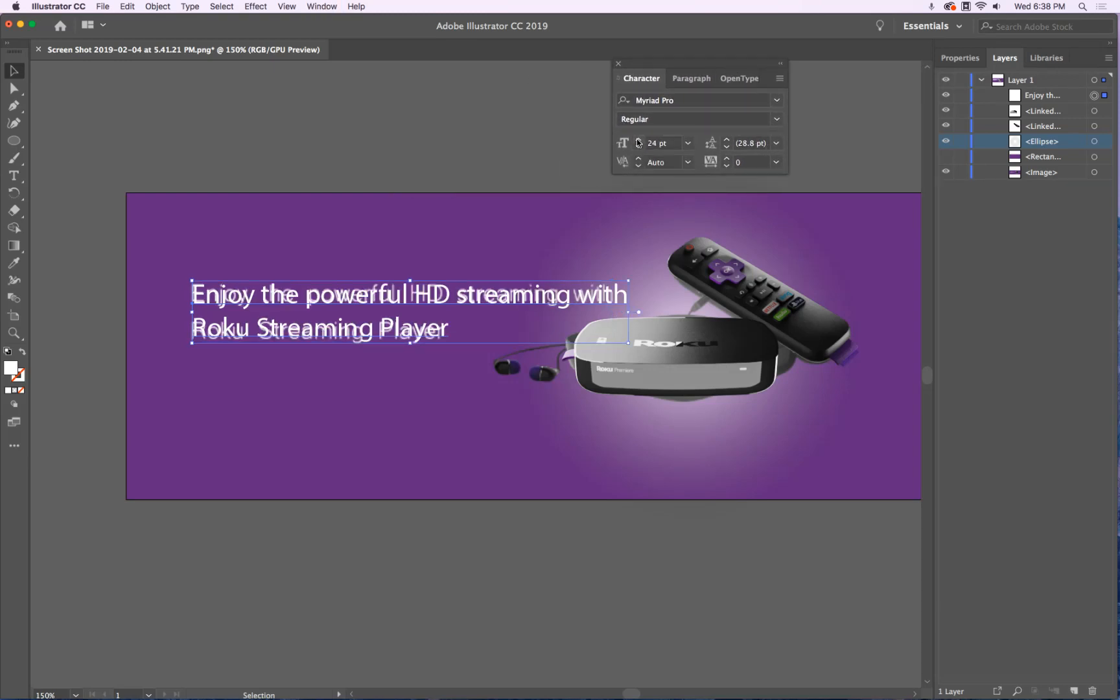
pyautogui.click(776, 101)
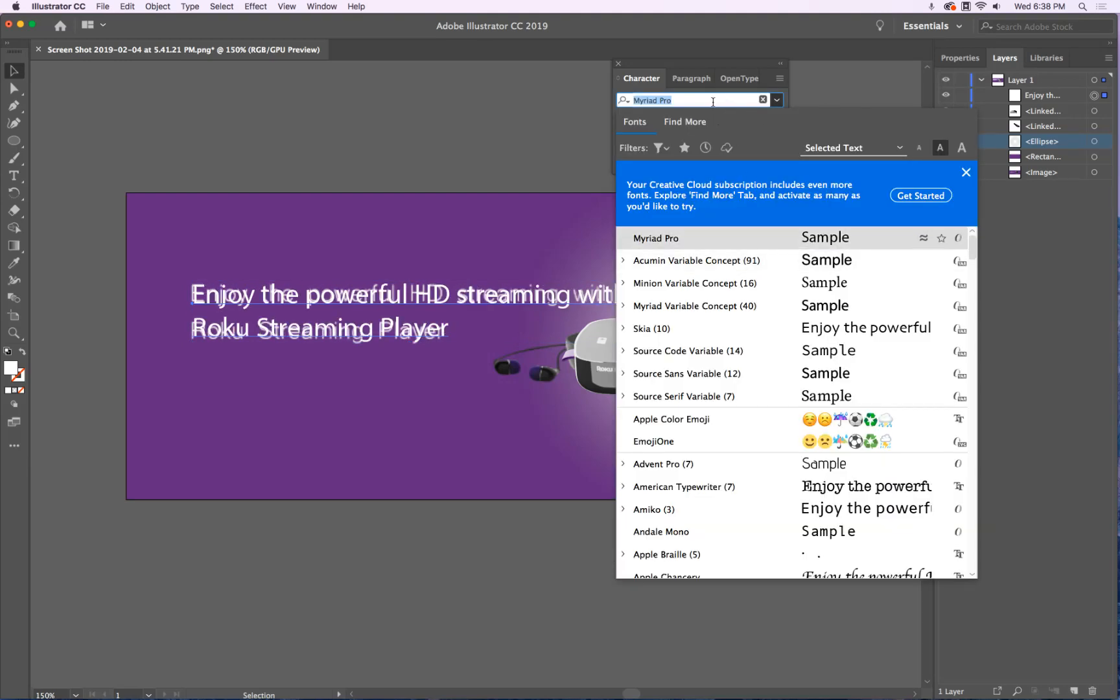
# Search 'hel' in the font field and apply Helvetica Neue Light to the slogan
pyautogui.write('hel')
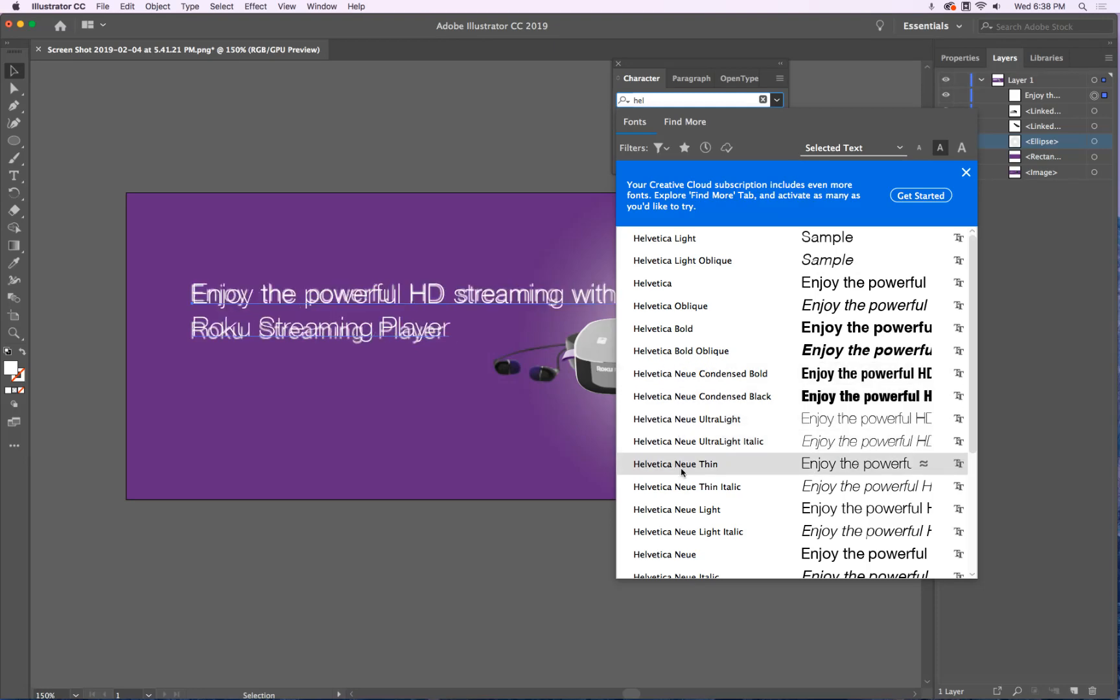
pyautogui.scroll(-8, 680, 463)
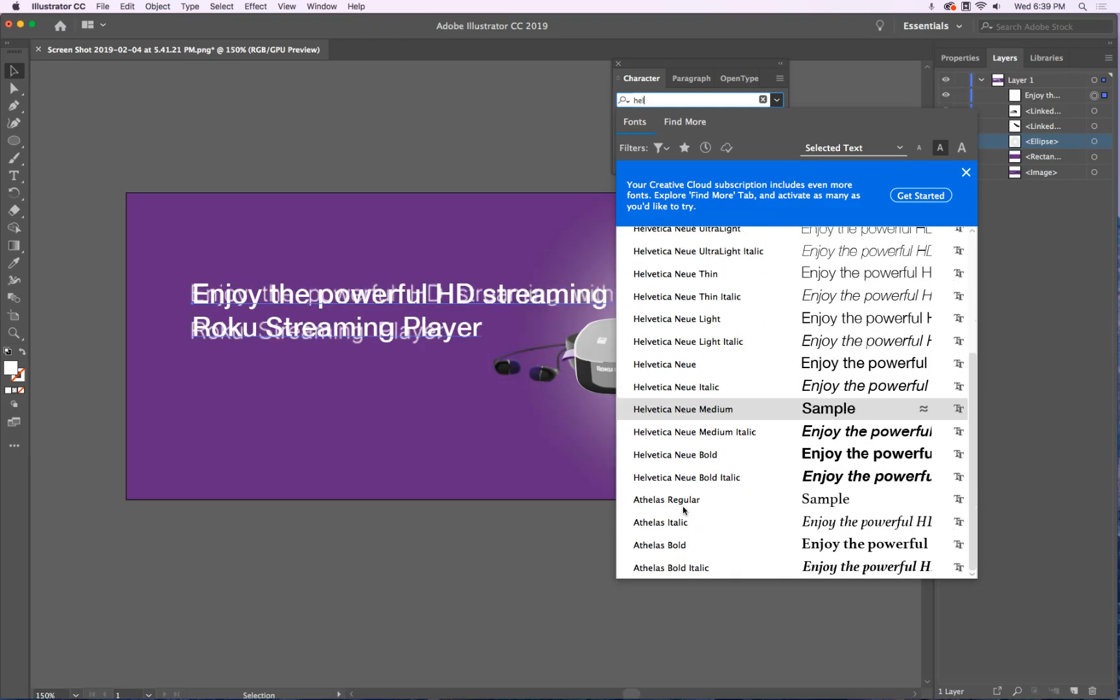
pyautogui.scroll(4, 684, 511)
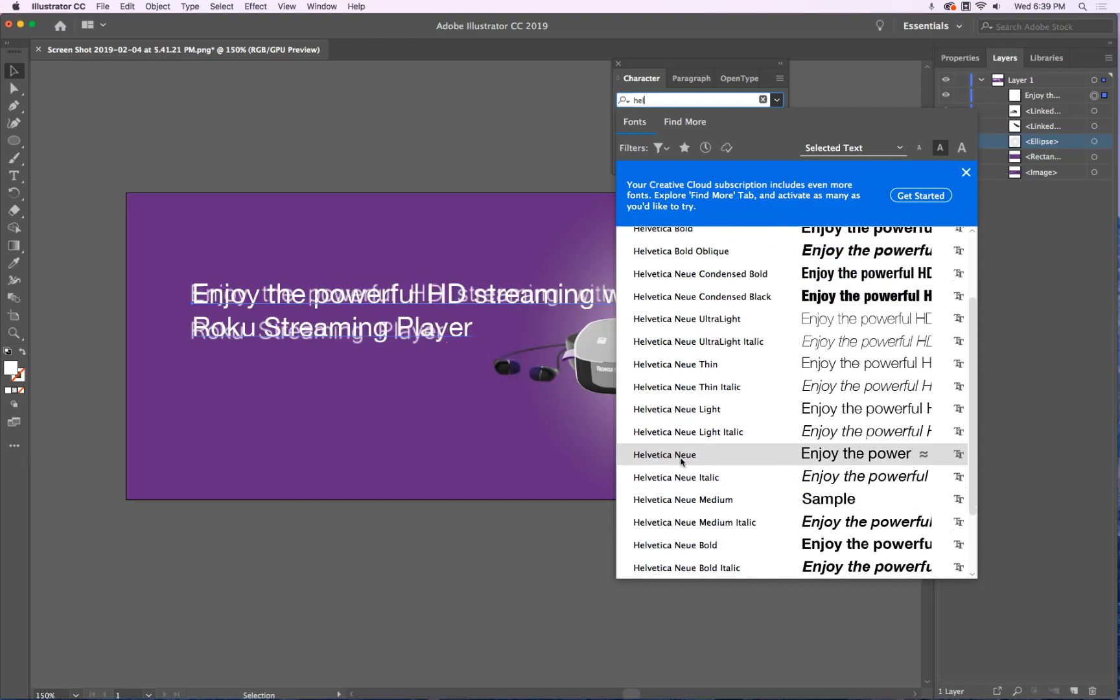
pyautogui.click(683, 415)
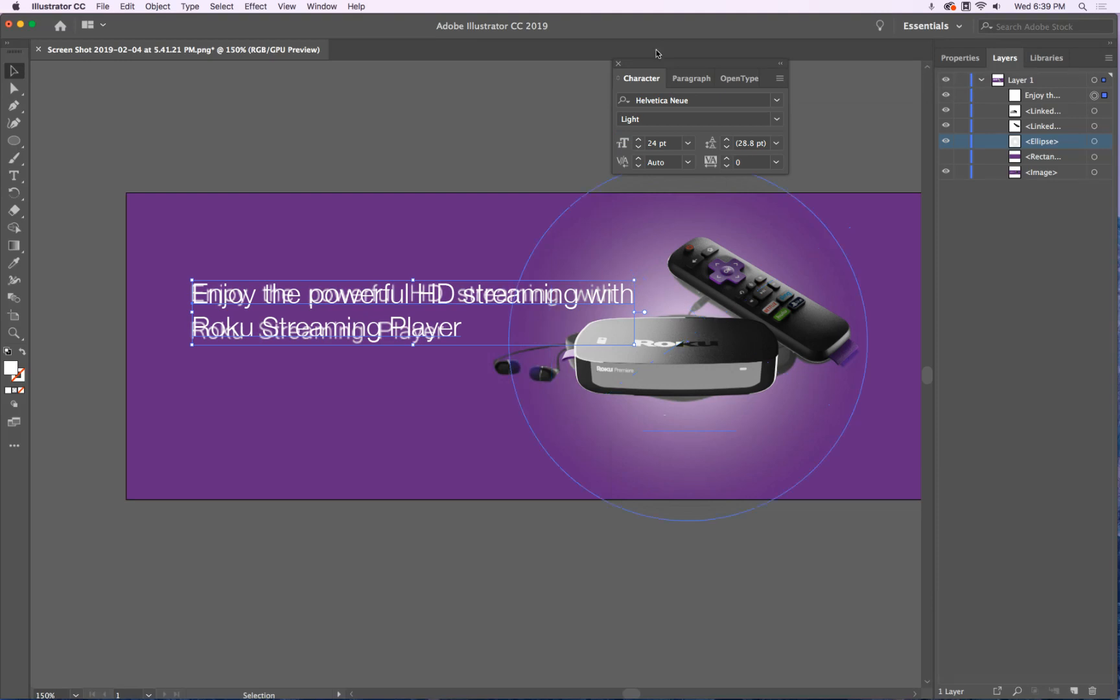
# Set the slogan font size to 23 pt and the leading to 31 pt
pyautogui.click(639, 147)
pyautogui.click(638, 147)
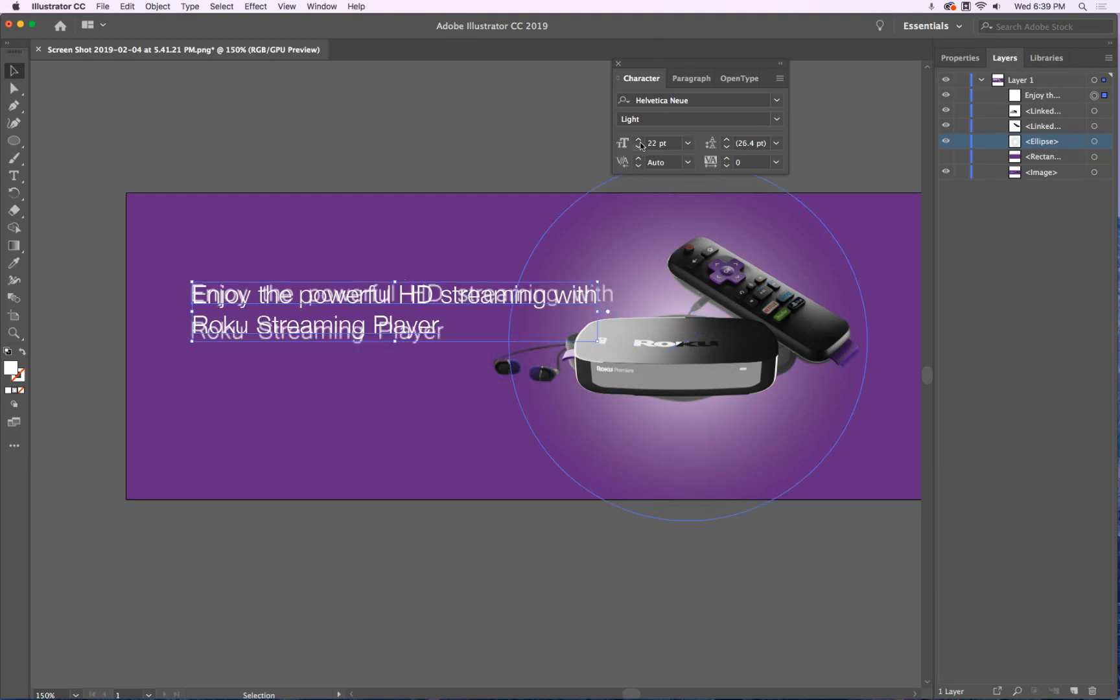
pyautogui.click(638, 139)
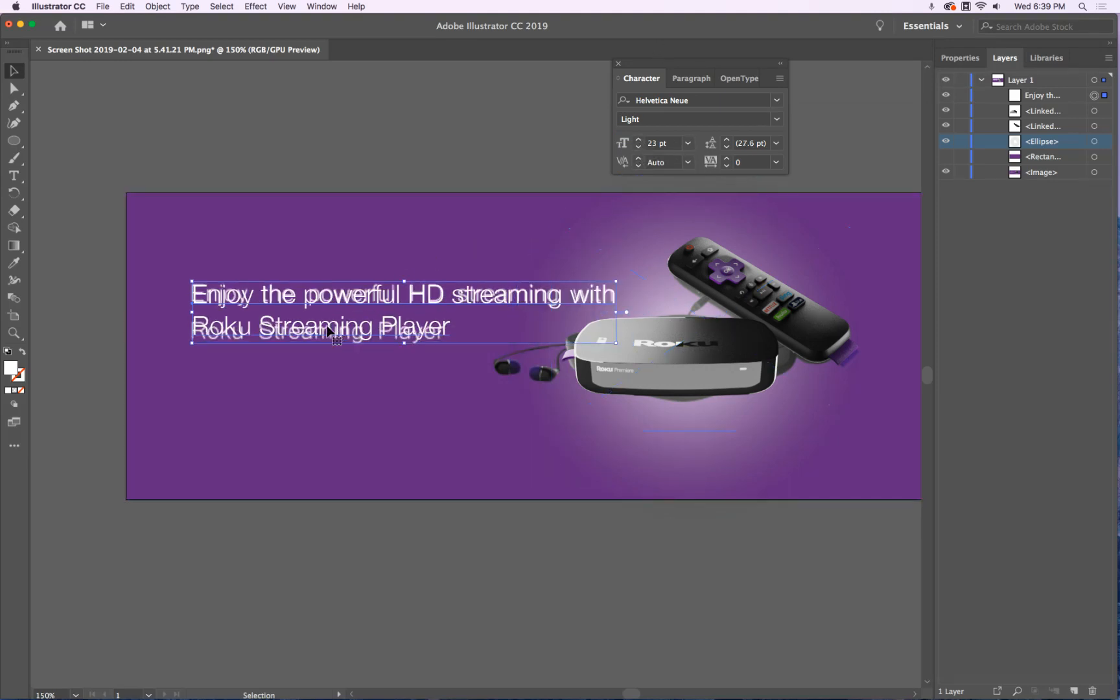
pyautogui.click(726, 140)
pyautogui.click(727, 139)
pyautogui.click(727, 139)
pyautogui.click(727, 139)
pyautogui.click(727, 139)
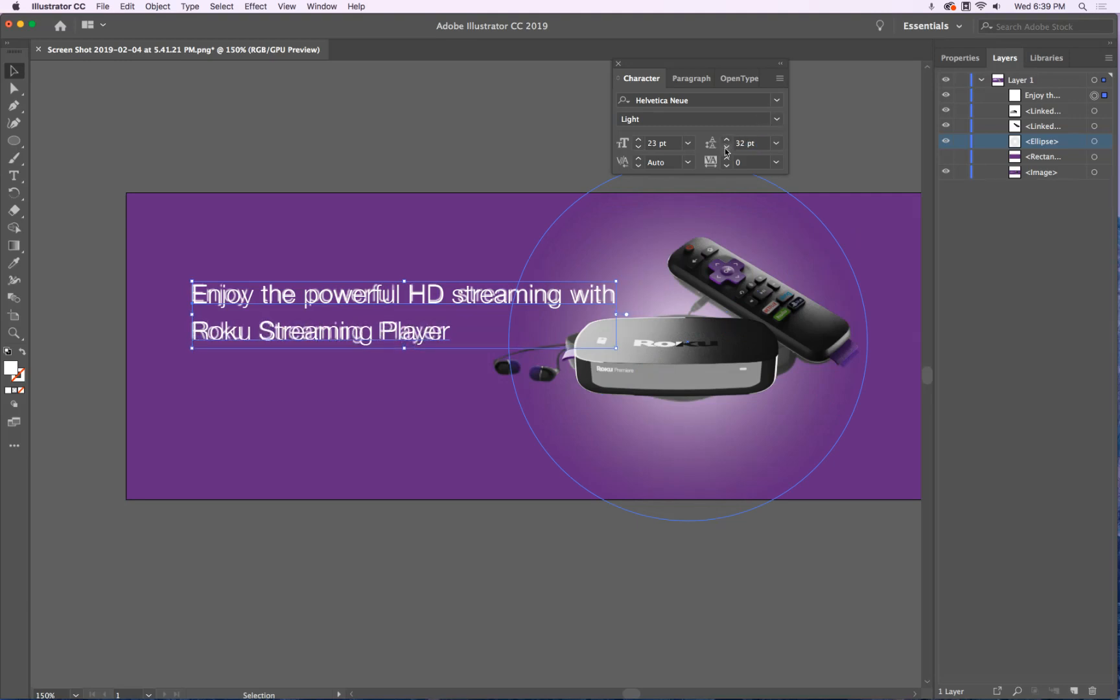
pyautogui.click(726, 148)
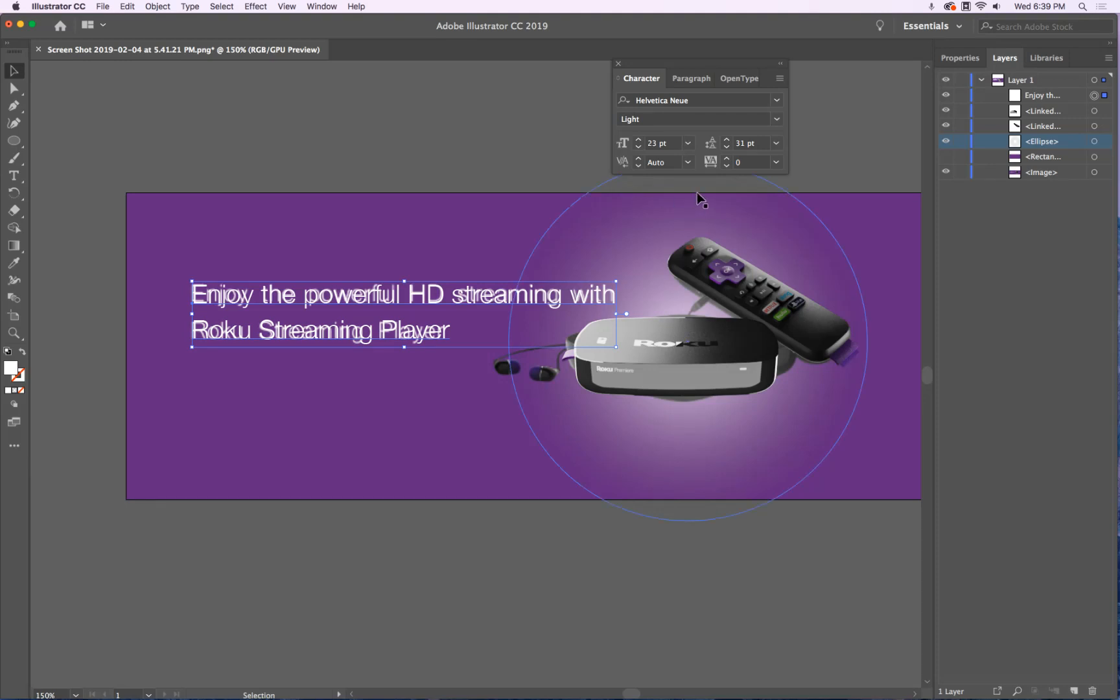
# Dismiss the kerning warning and experiment with tracking, tightening to -8 then loosening it
pyautogui.click(638, 165)
pyautogui.click(716, 380)
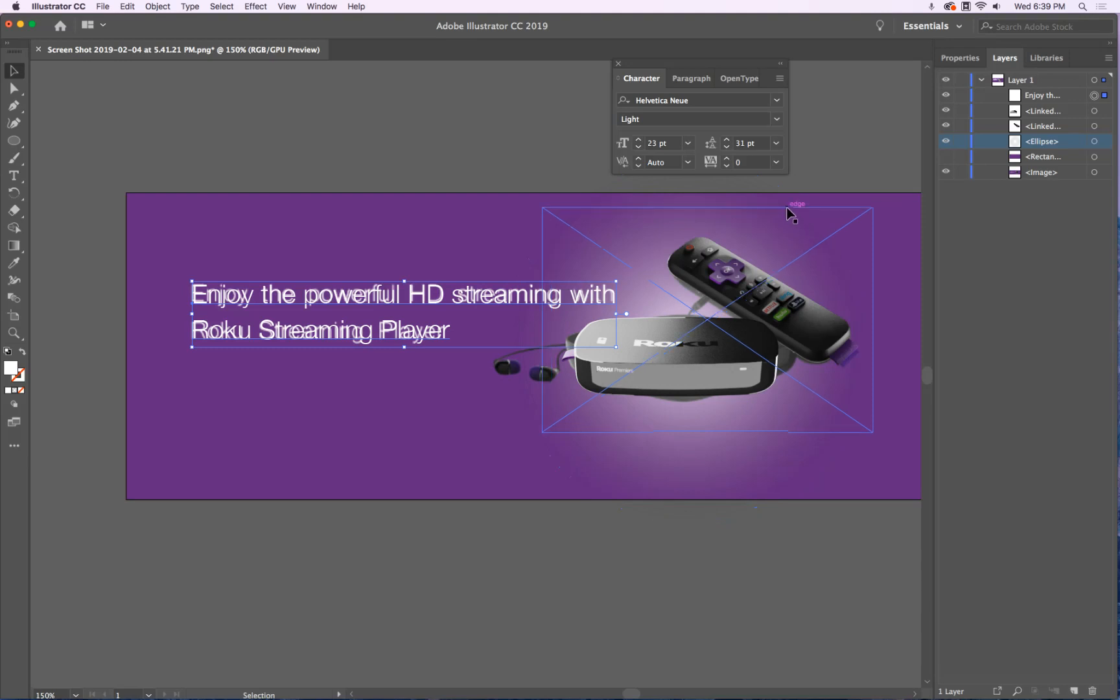
pyautogui.click(725, 166)
pyautogui.click(726, 167)
pyautogui.click(725, 167)
pyautogui.click(725, 167)
pyautogui.click(725, 166)
pyautogui.click(726, 167)
pyautogui.click(725, 166)
pyautogui.click(725, 166)
pyautogui.click(727, 160)
pyautogui.click(727, 160)
pyautogui.click(727, 159)
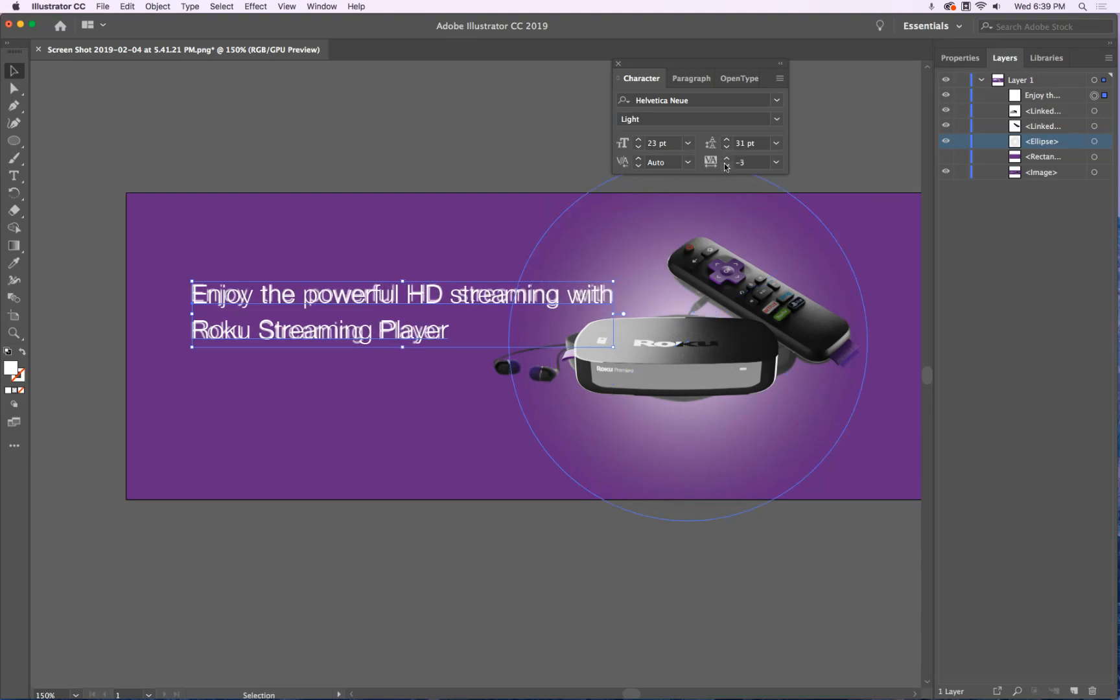
pyautogui.click(726, 160)
pyautogui.click(726, 160)
# Set the size to 22 pt and tracking to 14, show the purple rectangle, and deselect
pyautogui.click(639, 148)
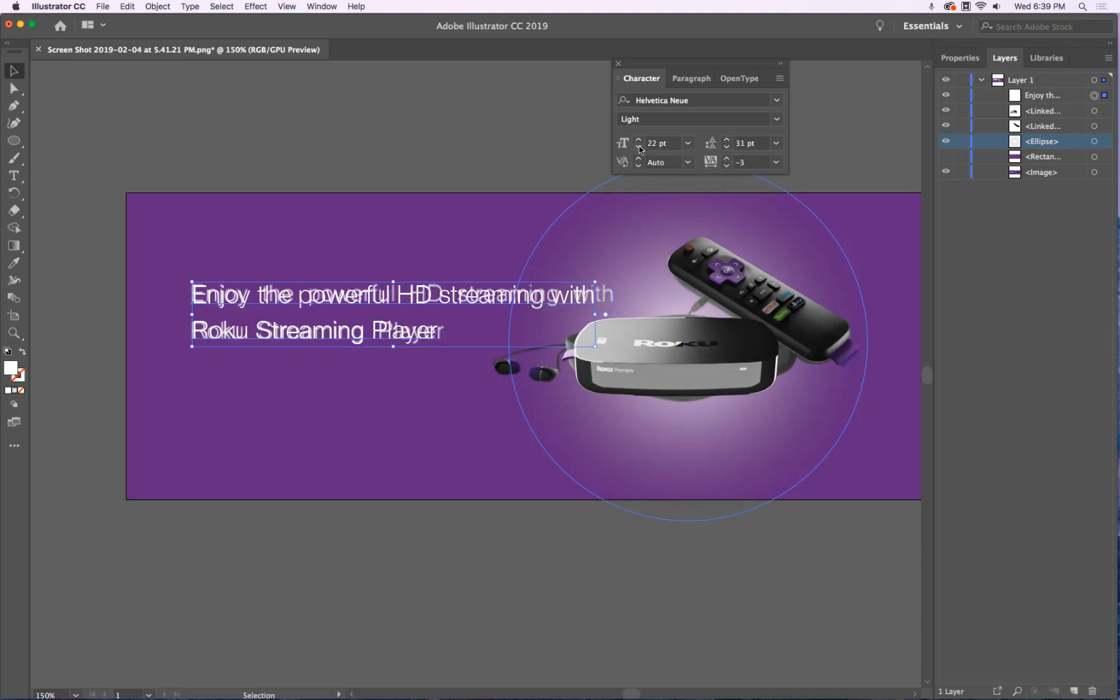
pyautogui.click(727, 159)
pyautogui.click(726, 160)
pyautogui.click(727, 160)
pyautogui.click(726, 160)
pyautogui.click(727, 160)
pyautogui.click(727, 159)
pyautogui.click(727, 159)
pyautogui.click(726, 160)
pyautogui.click(726, 160)
pyautogui.click(727, 159)
pyautogui.click(727, 160)
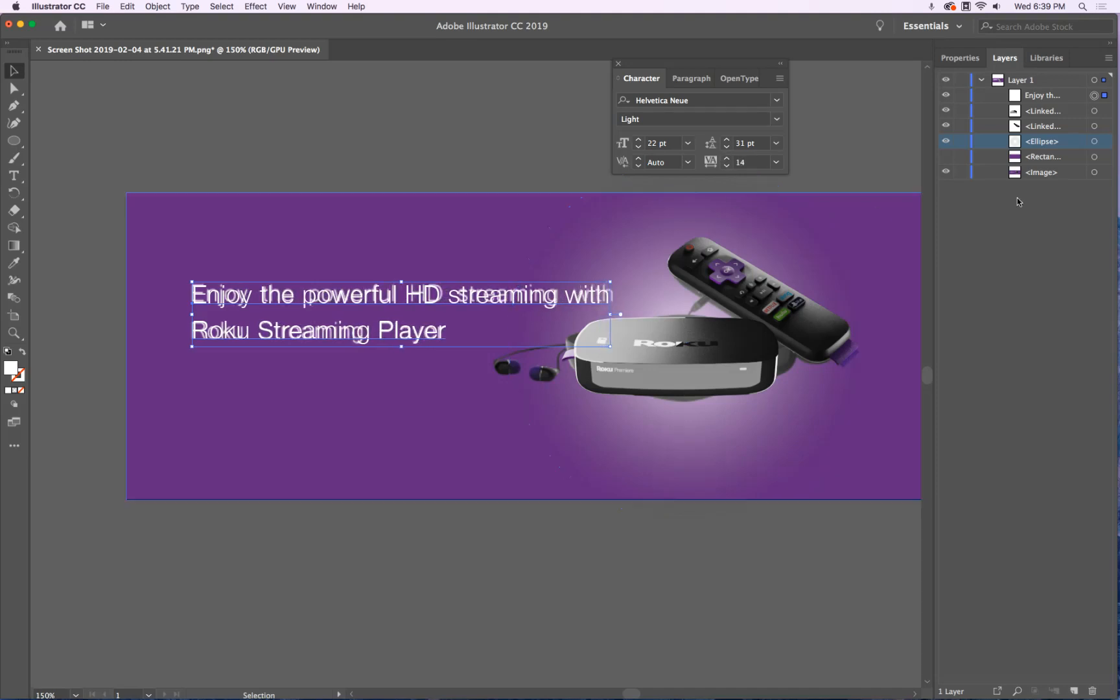
pyautogui.click(946, 156)
pyautogui.click(390, 111)
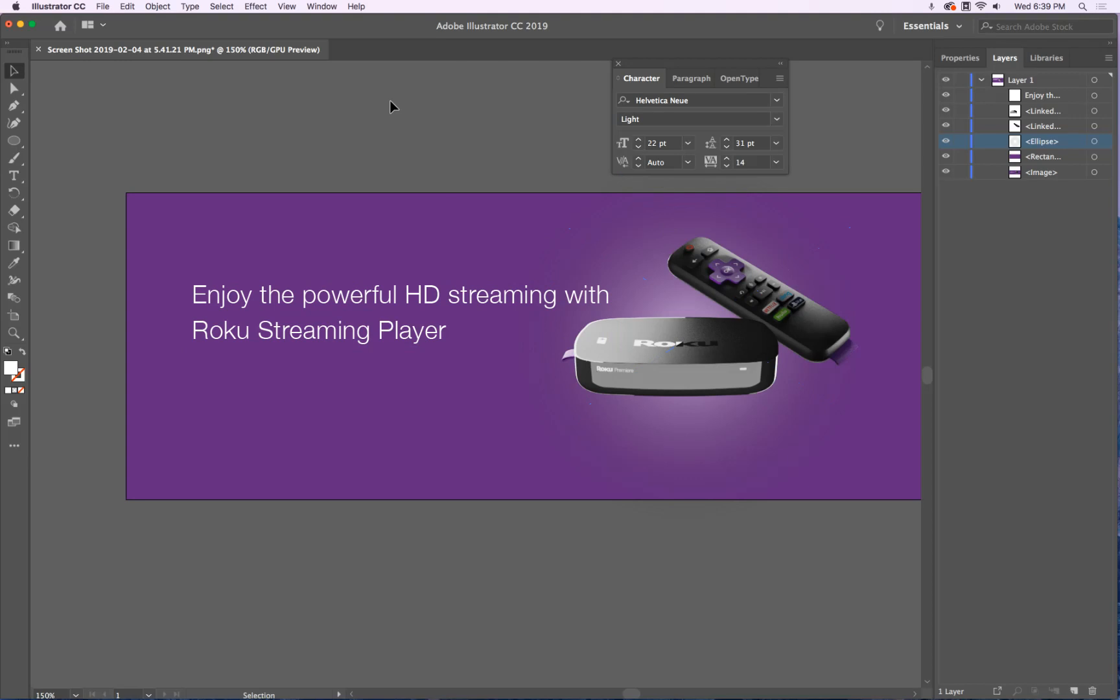
# Zoom and pan to view the whole finished banner, then bring up the Cmd+Tab app switcher
pyautogui.keyDown('alt'); pyautogui.scroll(-2, 390, 101); pyautogui.keyUp('alt')
pyautogui.moveTo(552, 362); pyautogui.dragTo(500, 447)
pyautogui.keyDown('alt'); pyautogui.scroll(3, 468, 236); pyautogui.keyUp('alt')
pyautogui.keyDown('alt'); pyautogui.scroll(-1, 468, 236); pyautogui.keyUp('alt')
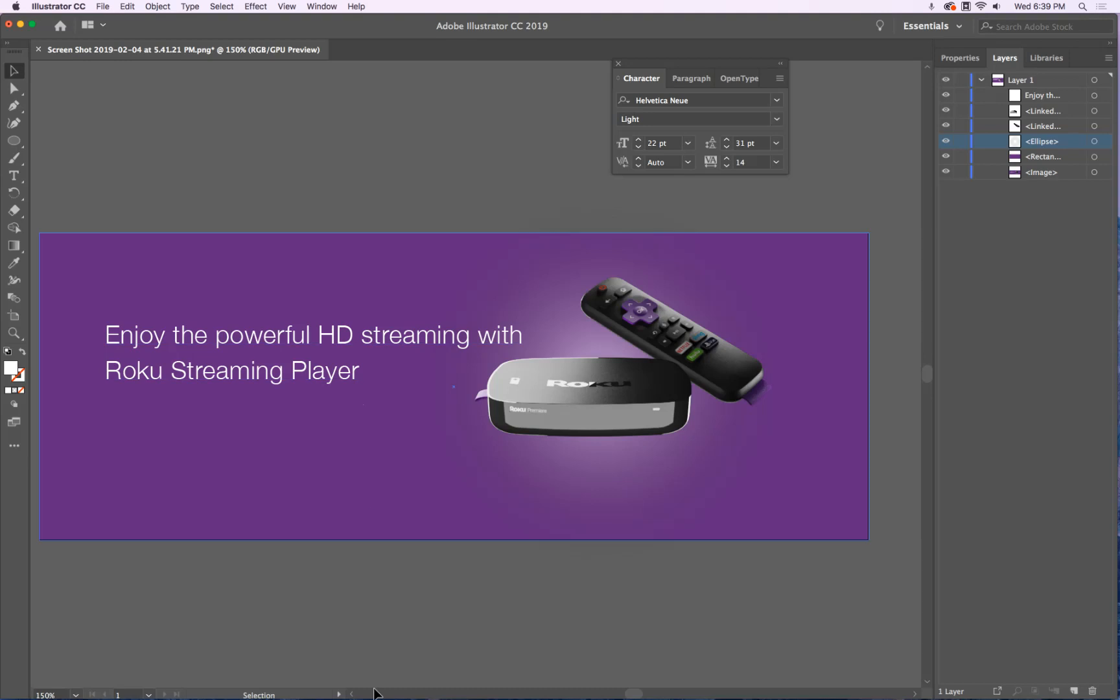
pyautogui.moveTo(359, 697)
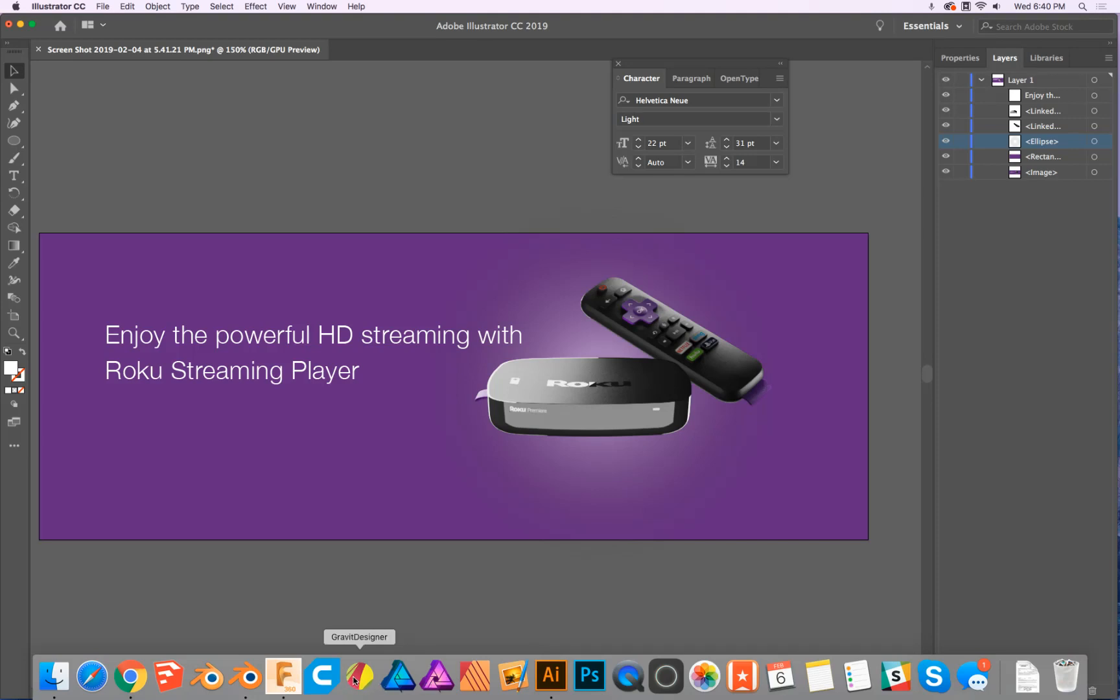
pyautogui.press('super+Tab')
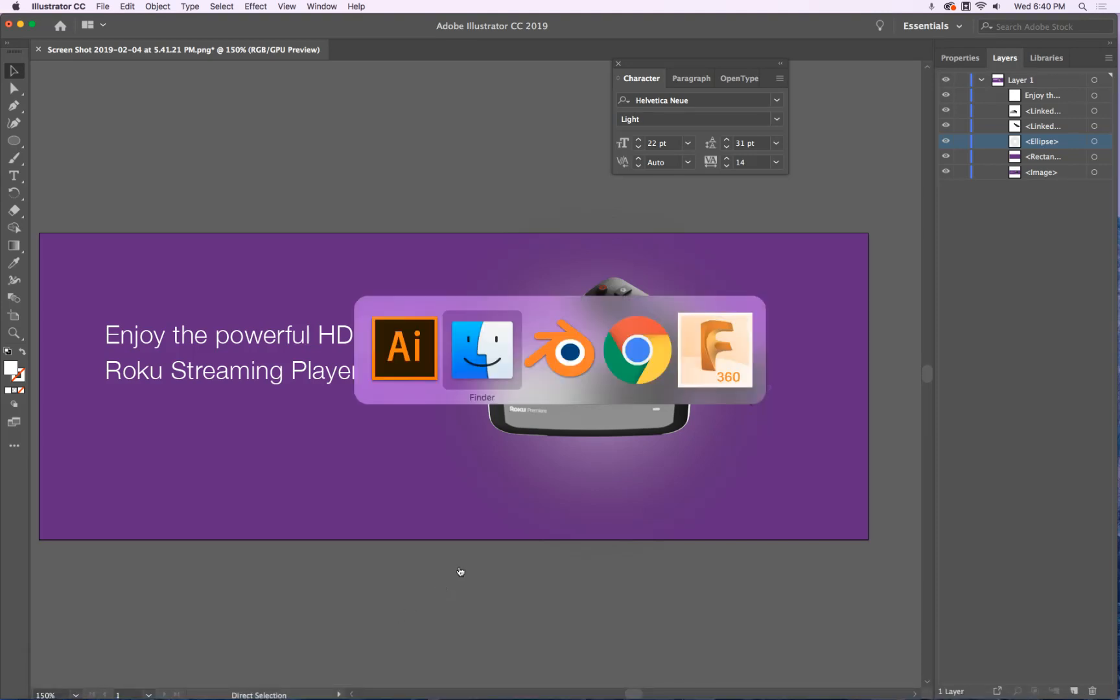